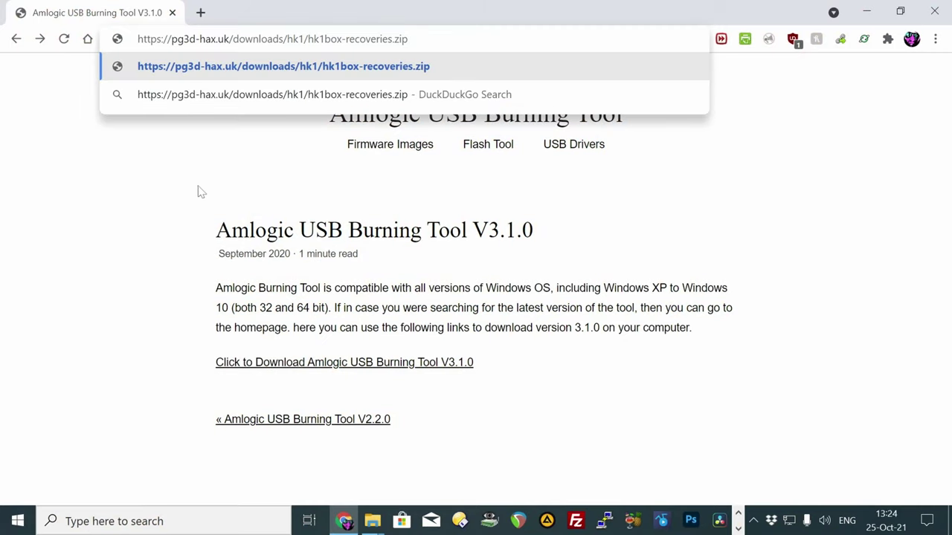
{"action": "left_click", "coordinate": [158, 139]}
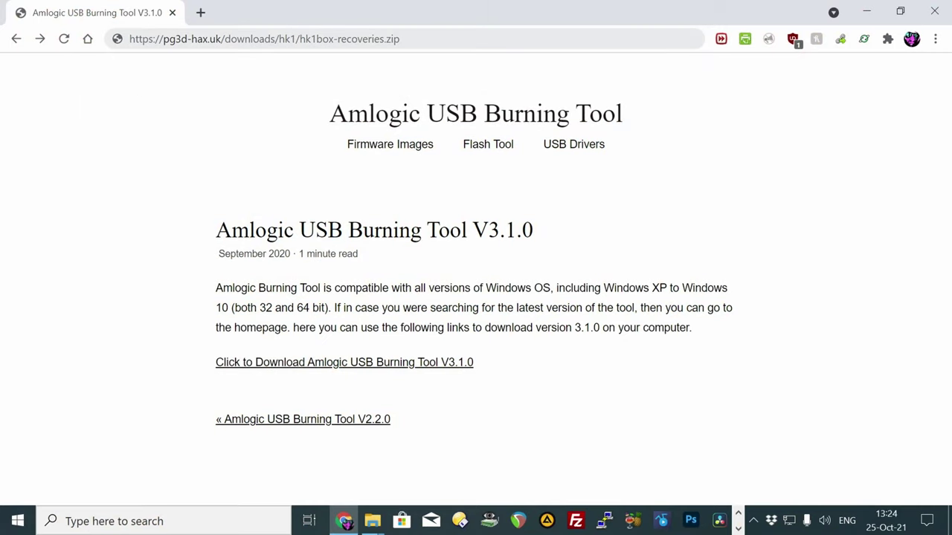
{"action": "key", "text": "ctrl+l"}
{"action": "key", "text": "Return"}
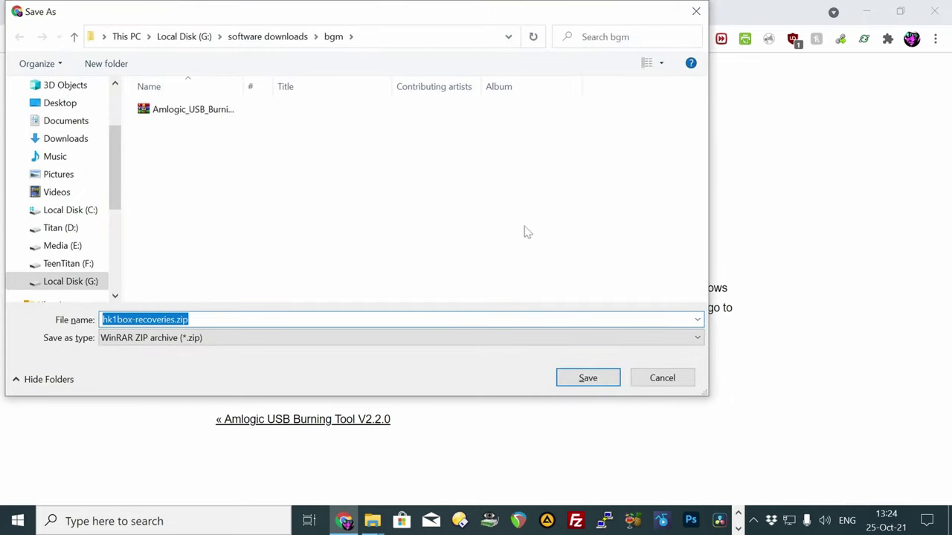
{"action": "left_click", "coordinate": [597, 382]}
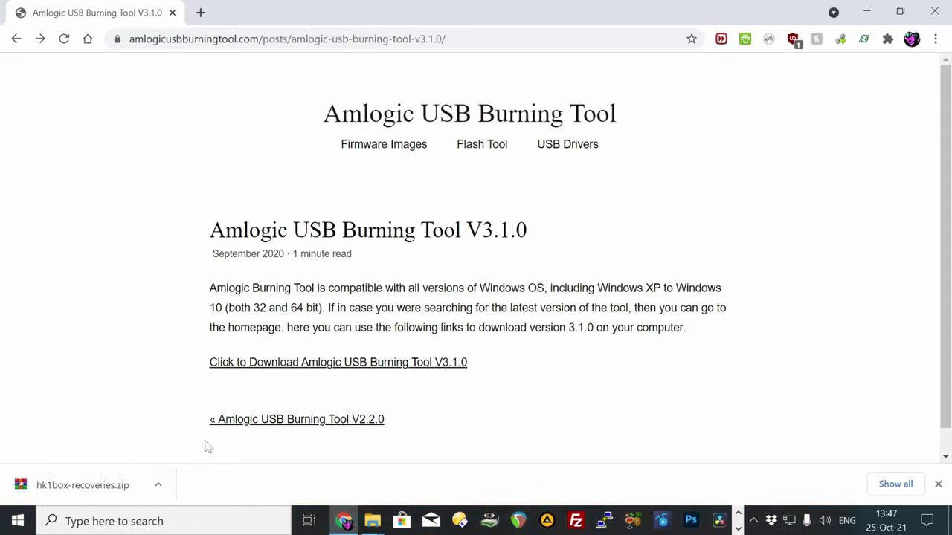
Step: Open the downloaded archive and extract the Amlogic_USB_Burning_Tool_v3.1.0 folder and u219.HK1_BOX_1000M_9.0.2019.12.28.11.34.img to the desktop, then close the archive
{"action": "left_click", "coordinate": [116, 485]}
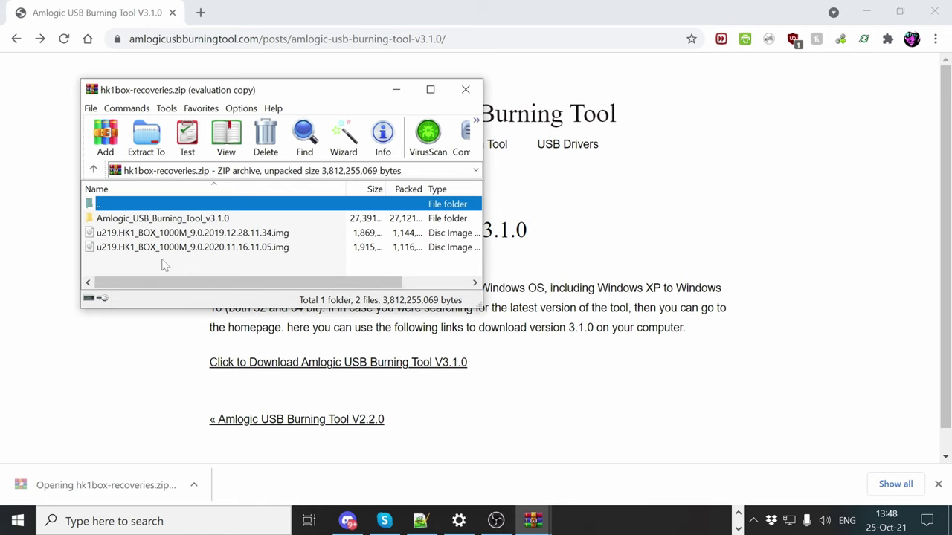
{"action": "left_click", "coordinate": [359, 205]}
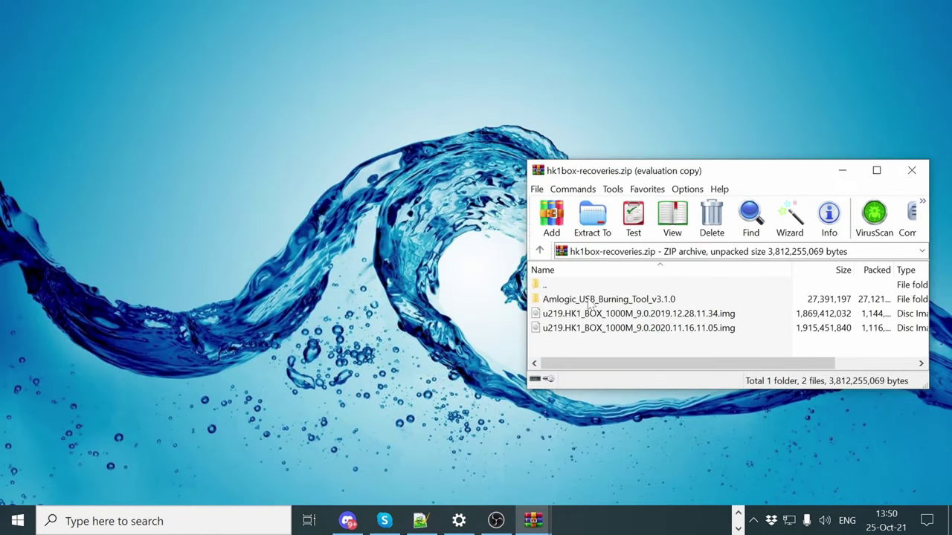
{"action": "left_click", "coordinate": [593, 301]}
{"action": "left_click", "coordinate": [599, 314], "text": "ctrl"}
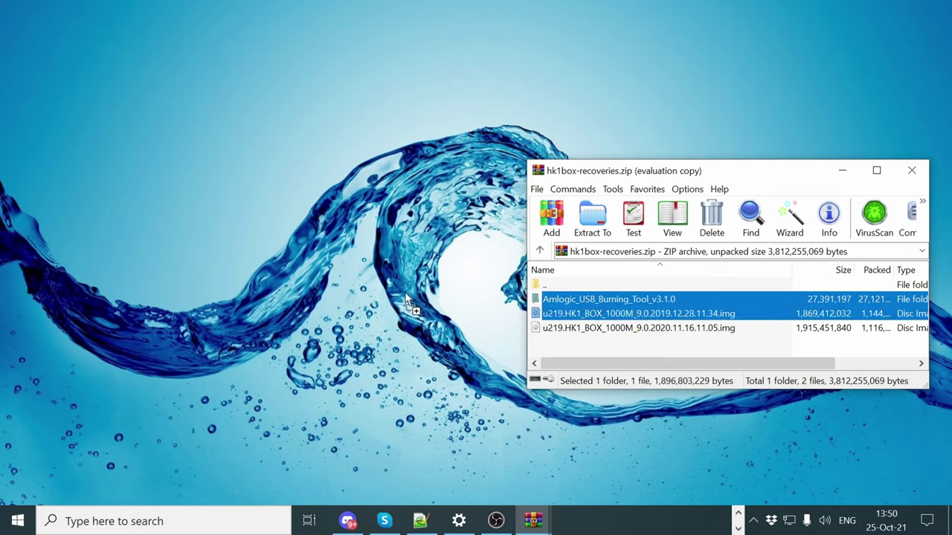
{"action": "left_click_drag", "start_coordinate": [407, 301], "coordinate": [411, 312]}
{"action": "left_click", "coordinate": [606, 347]}
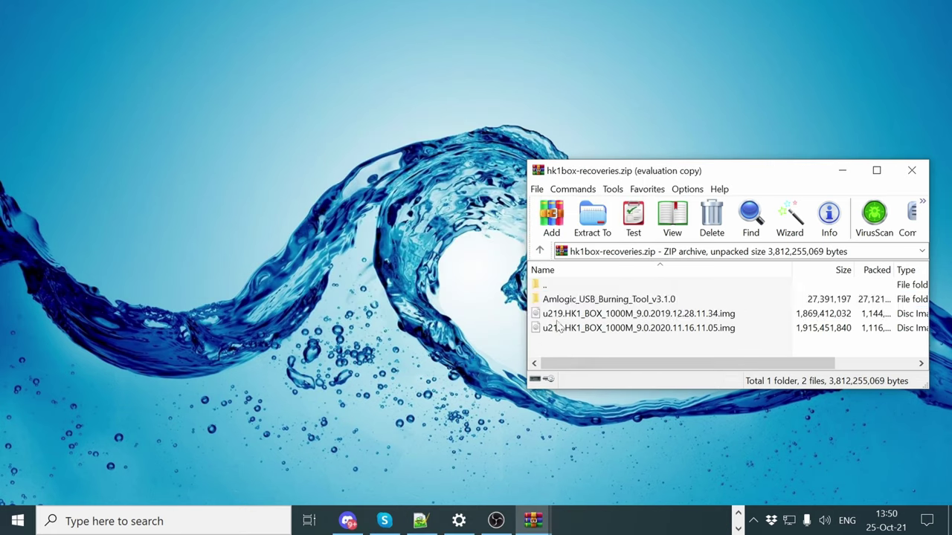
{"action": "left_click", "coordinate": [911, 171]}
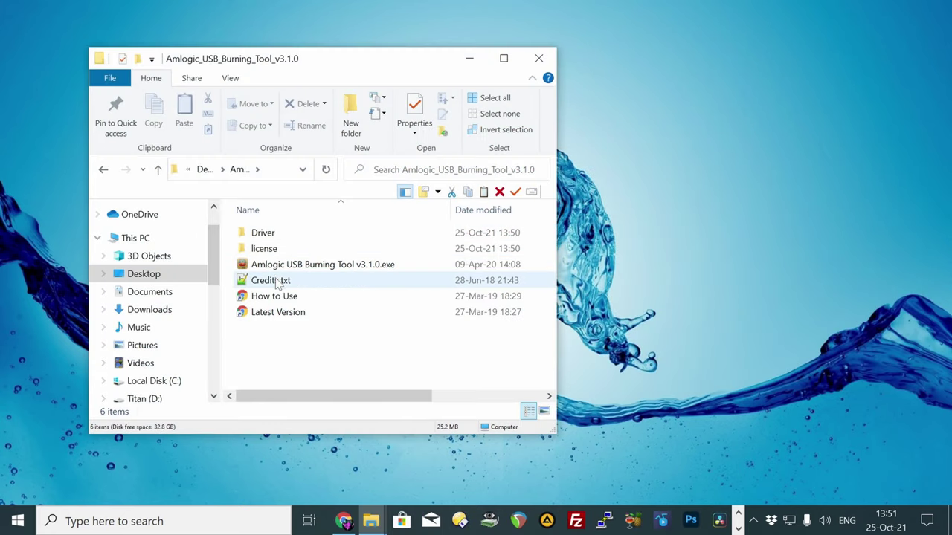
Step: Run the Amlogic USB Burning Tool v3.1.0 installer in English with the default destination and shortcut folders and a desktop icon
{"action": "left_click", "coordinate": [289, 265]}
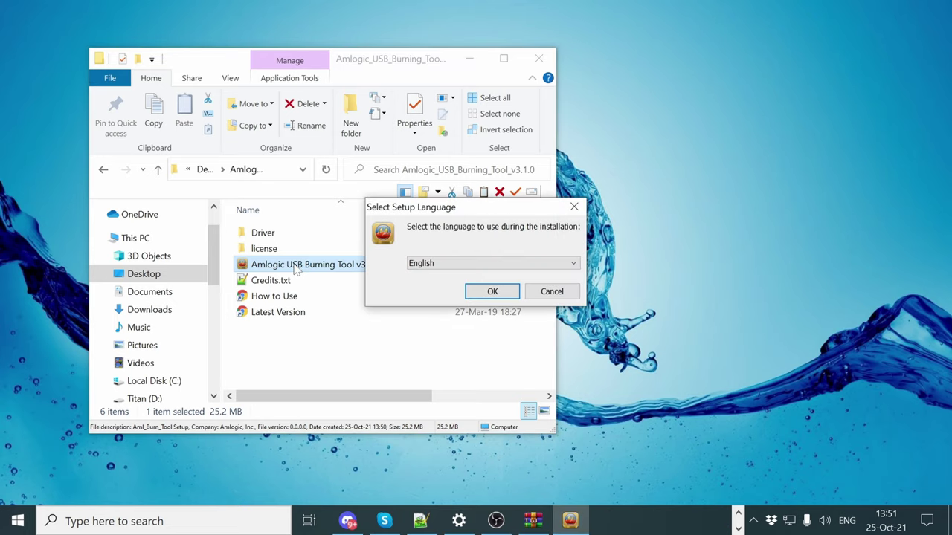
{"action": "left_click", "coordinate": [487, 291]}
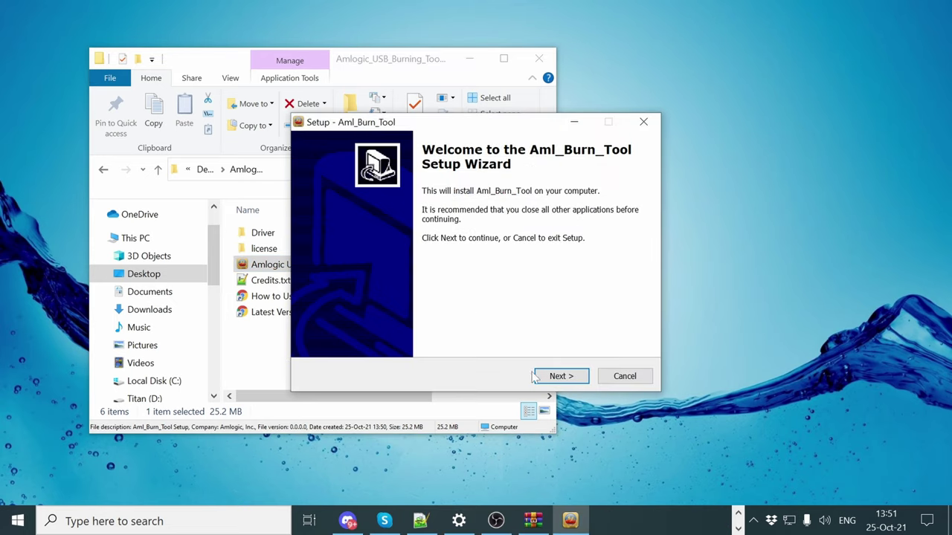
{"action": "left_click", "coordinate": [559, 376]}
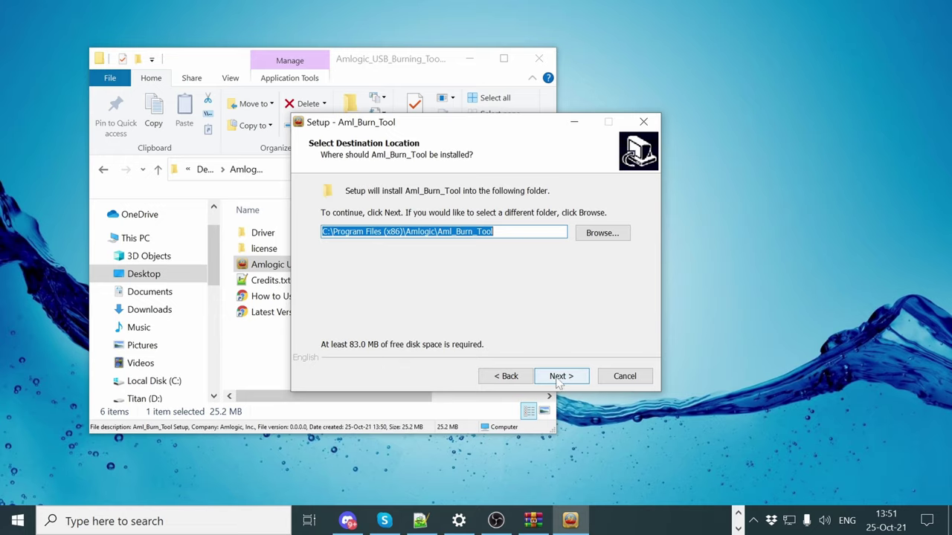
{"action": "left_click", "coordinate": [559, 376]}
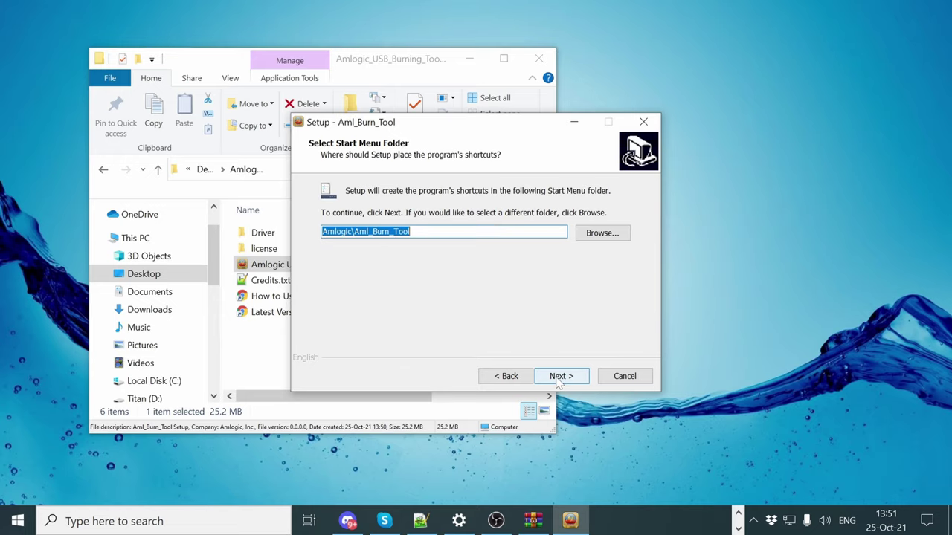
{"action": "left_click", "coordinate": [559, 376]}
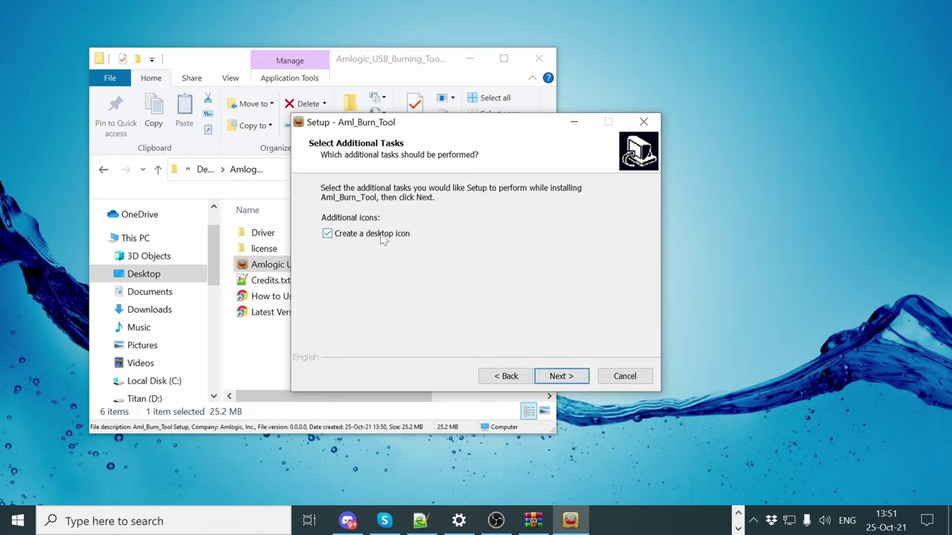
{"action": "left_click", "coordinate": [560, 376]}
{"action": "left_click", "coordinate": [556, 378]}
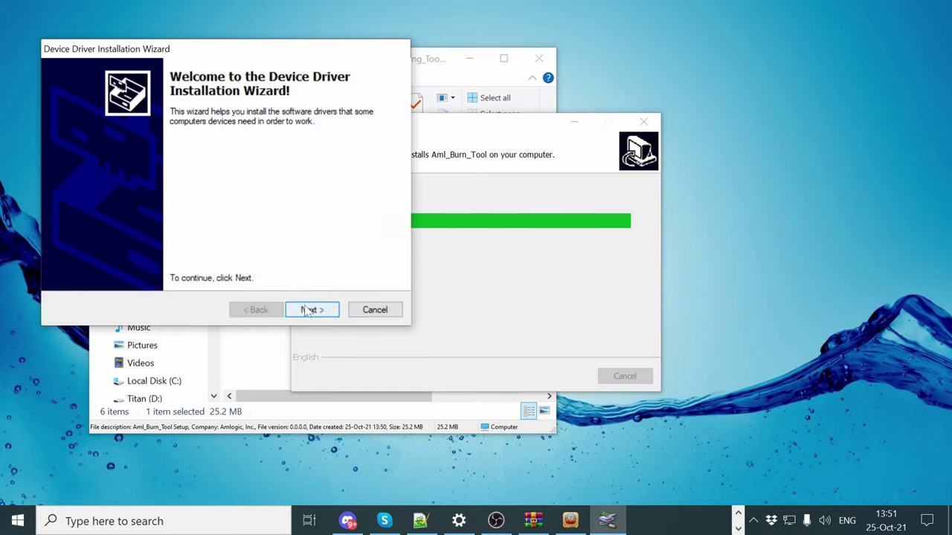
Step: Install both device drivers offered during setup and finish the Aml_Burn_Tool installation
{"action": "left_click", "coordinate": [307, 310]}
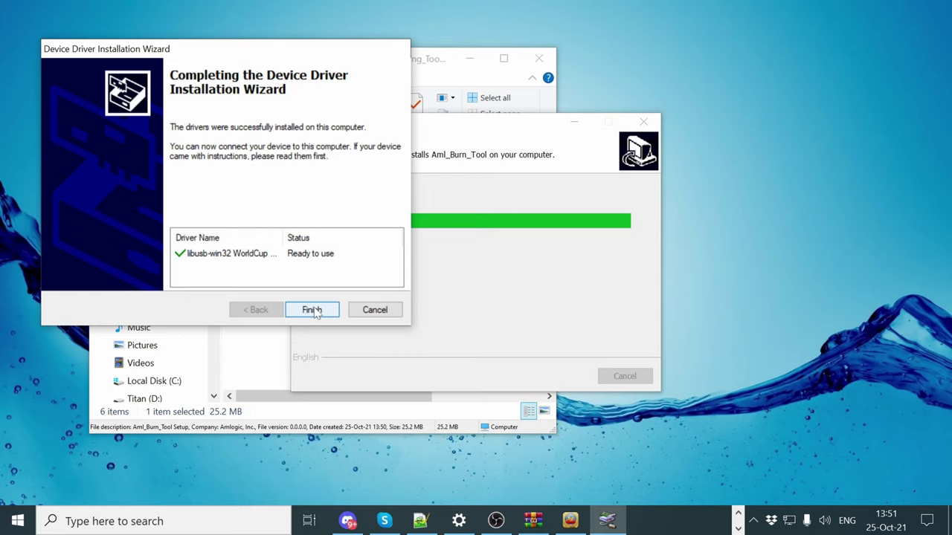
{"action": "left_click", "coordinate": [312, 310]}
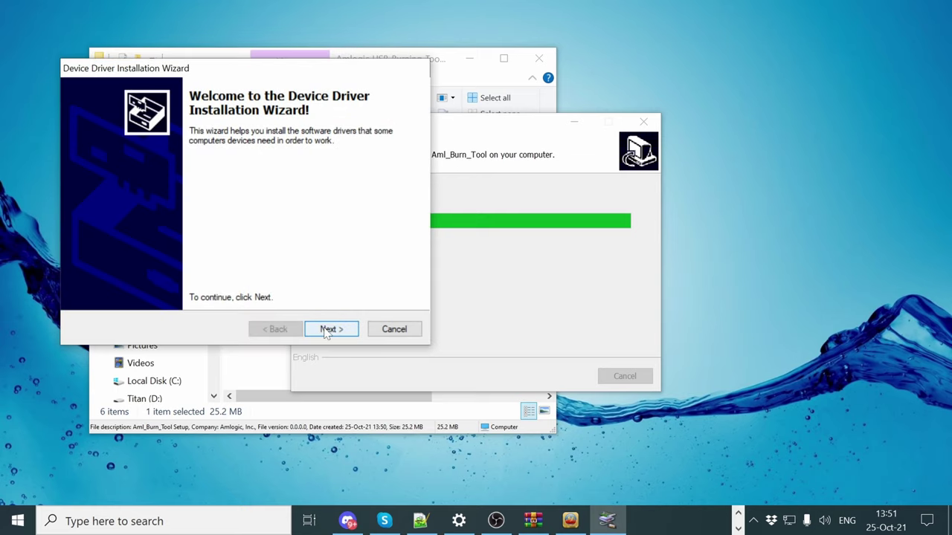
{"action": "left_click", "coordinate": [325, 332]}
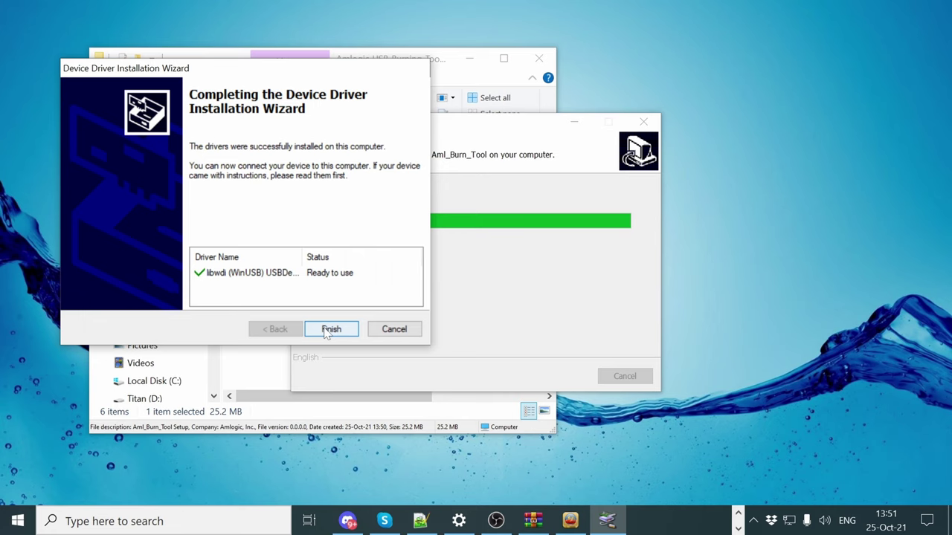
{"action": "left_click", "coordinate": [327, 330]}
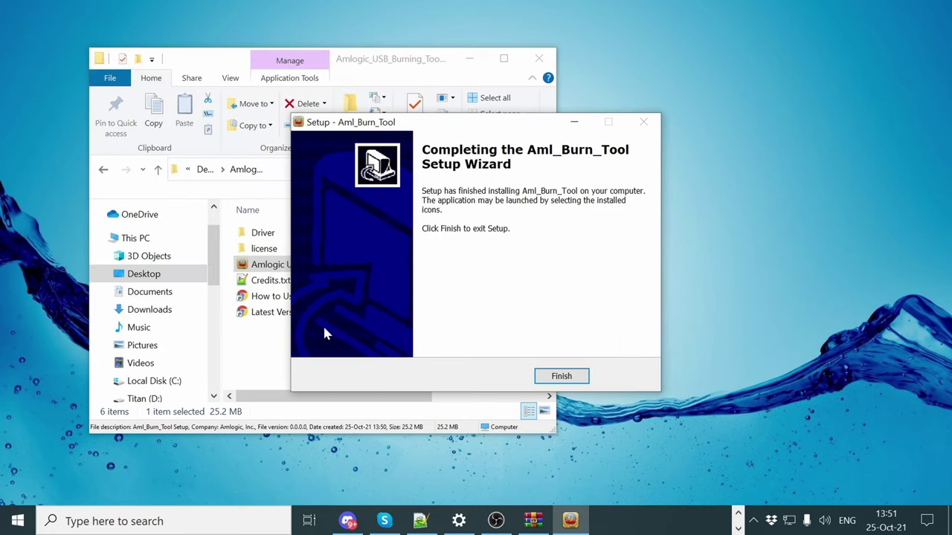
{"action": "left_click", "coordinate": [559, 375]}
{"action": "left_click", "coordinate": [373, 362]}
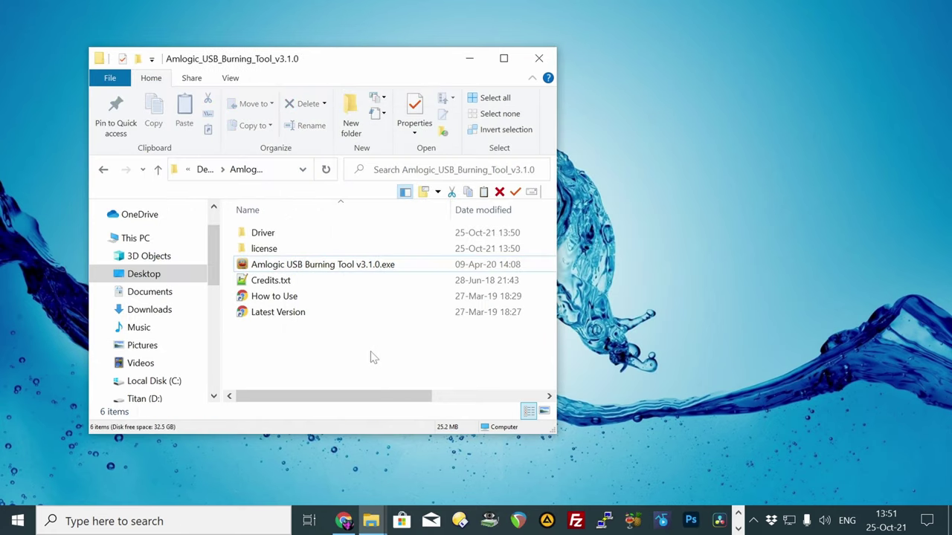
Step: Copy the license folder from the extracted Amlogic_USB_Burning_Tool_v3.1.0 folder
{"action": "left_click", "coordinate": [262, 251]}
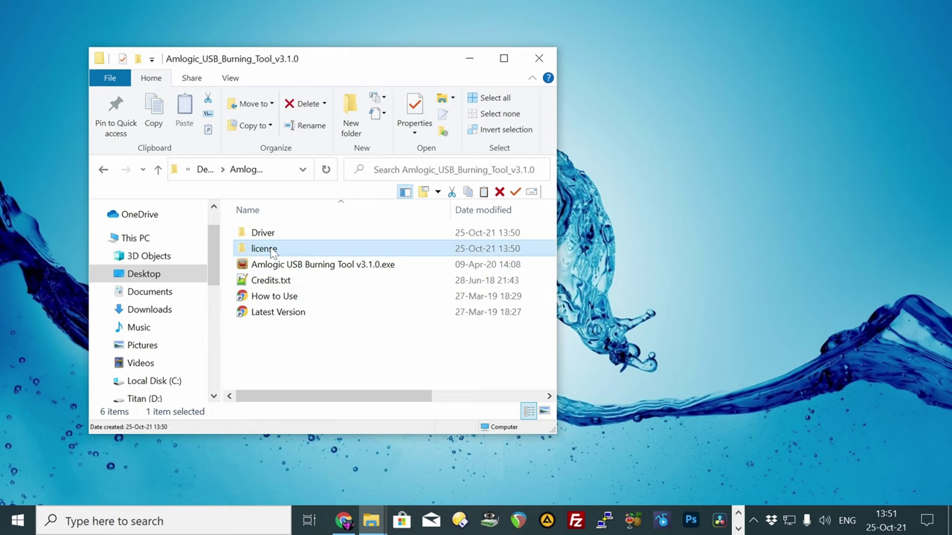
{"action": "right_click", "coordinate": [267, 253]}
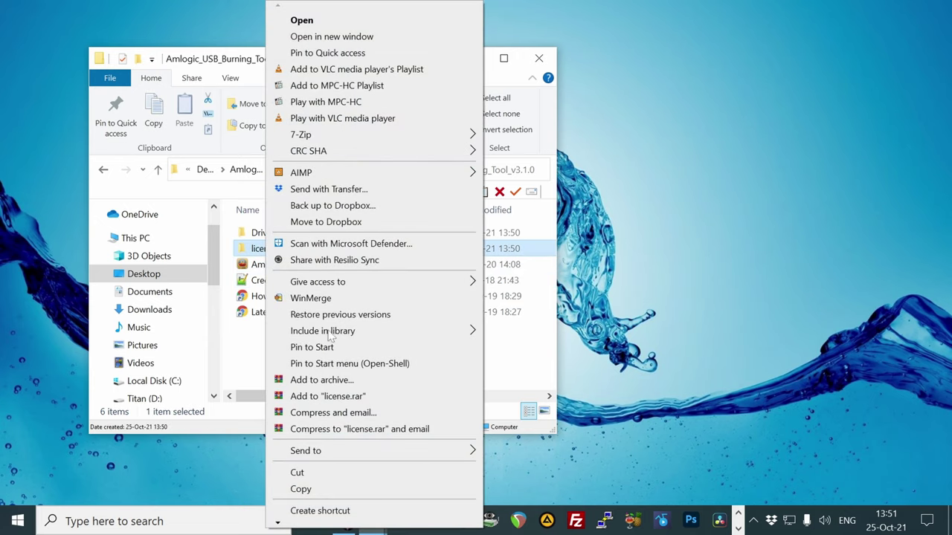
{"action": "left_click", "coordinate": [300, 488]}
{"action": "left_click", "coordinate": [303, 366]}
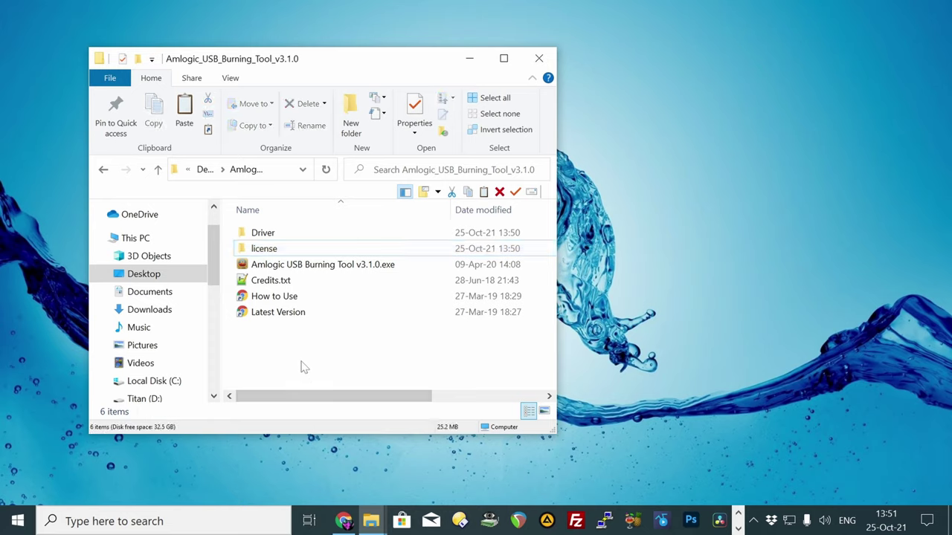
Step: Open the V3 folder of the installed tool under C:\Program Files (x86)\Amlogic\Aml_Burn_Tool
{"action": "left_click_drag", "start_coordinate": [220, 269], "coordinate": [219, 299]}
{"action": "left_click", "coordinate": [107, 279]}
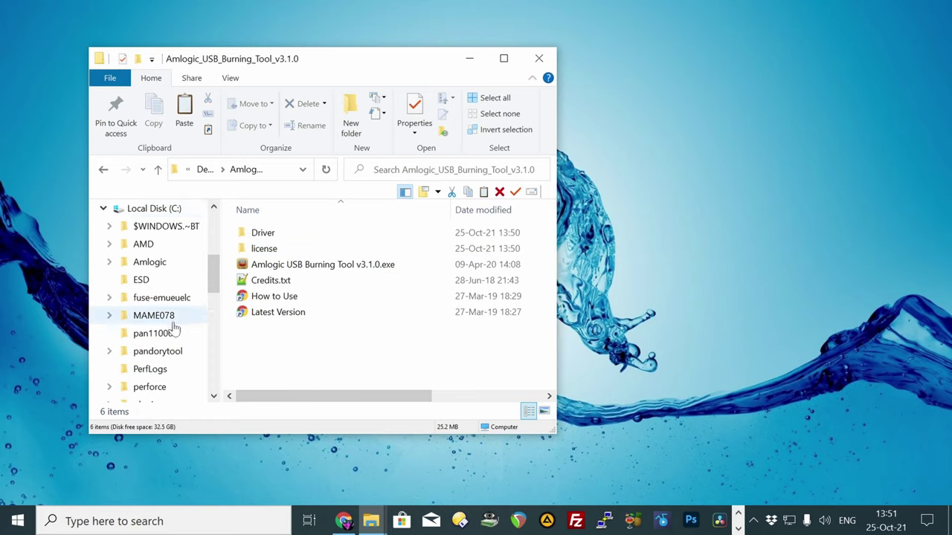
{"action": "scroll", "coordinate": [174, 330], "scroll_direction": "down", "scroll_amount": 2}
{"action": "scroll", "coordinate": [174, 329], "scroll_direction": "down", "scroll_amount": 1}
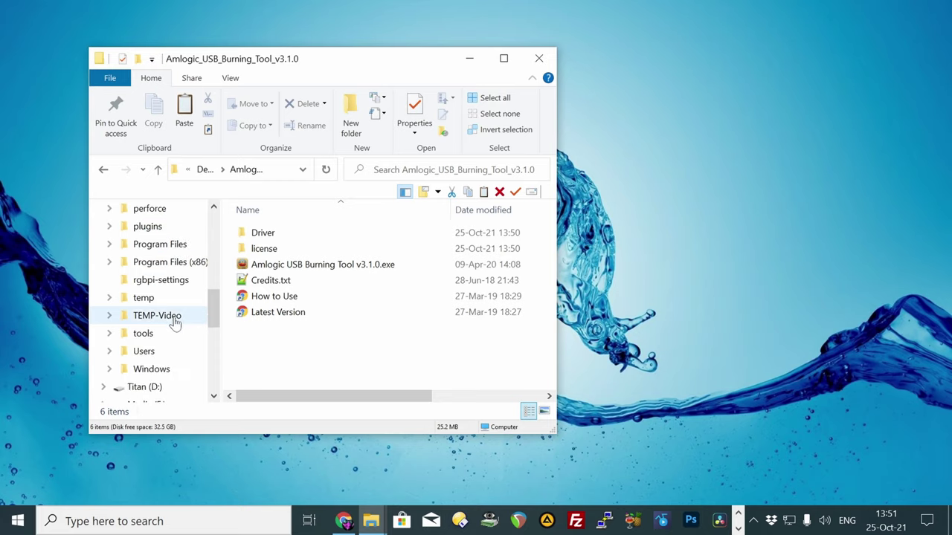
{"action": "left_click", "coordinate": [110, 265]}
{"action": "left_click", "coordinate": [146, 282]}
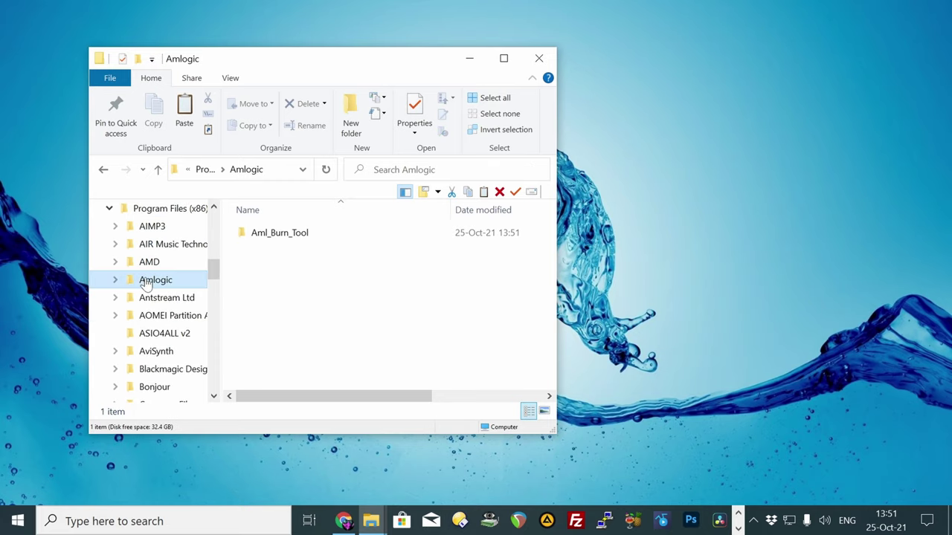
{"action": "double_click", "coordinate": [277, 233]}
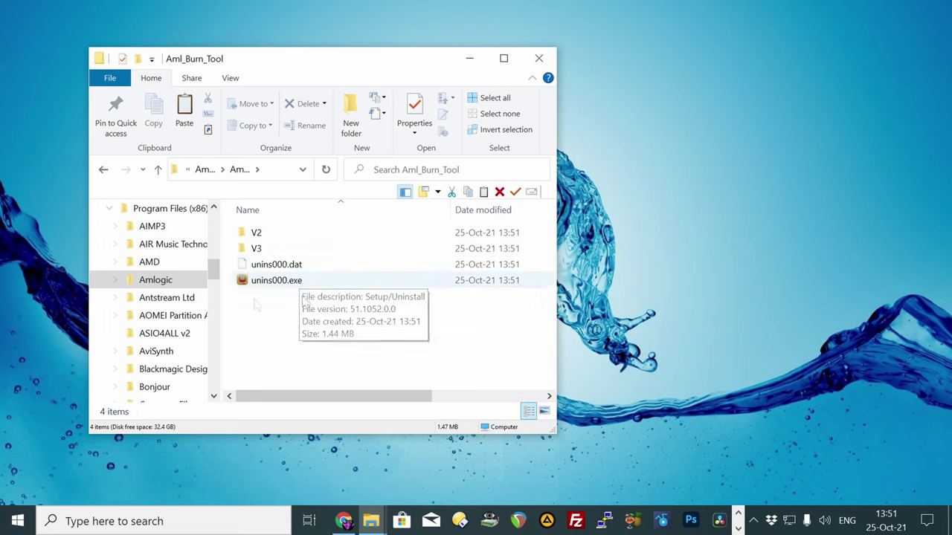
{"action": "left_click", "coordinate": [255, 249]}
{"action": "double_click", "coordinate": [255, 250]}
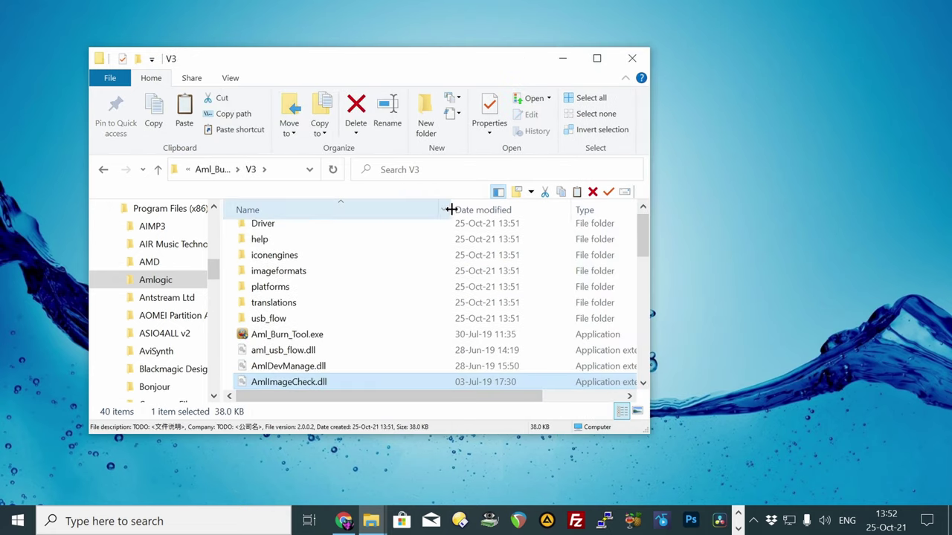
Step: Narrow the Name column and paste the license folder into the V3 folder, granting administrator permission for the copy
{"action": "left_click_drag", "start_coordinate": [450, 209], "coordinate": [374, 208]}
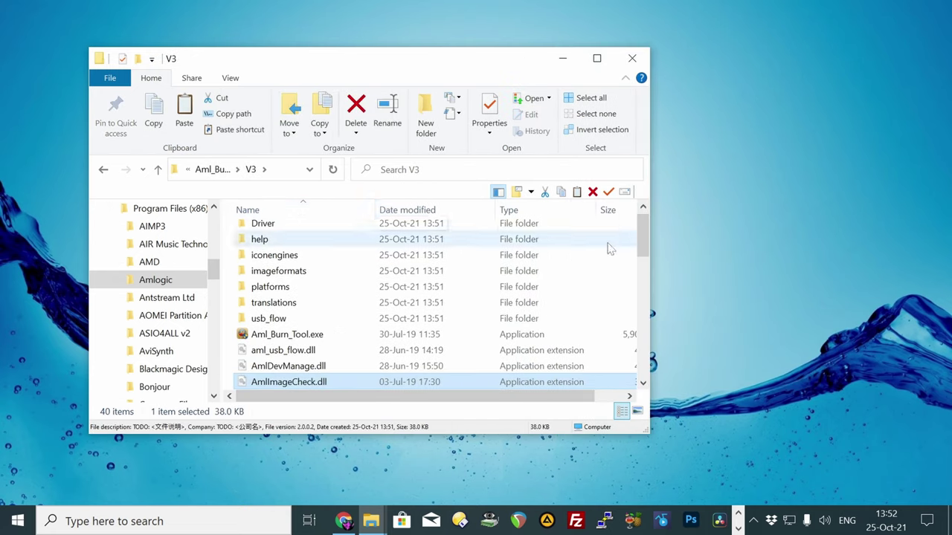
{"action": "left_click", "coordinate": [621, 271]}
{"action": "scroll", "coordinate": [625, 282], "scroll_direction": "right", "scroll_amount": 1}
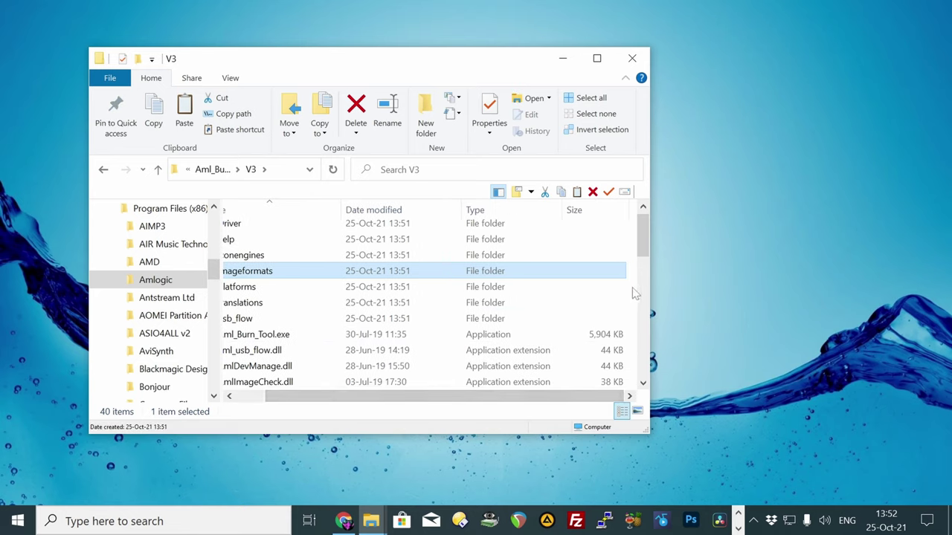
{"action": "right_click", "coordinate": [632, 291]}
{"action": "left_click", "coordinate": [667, 141]}
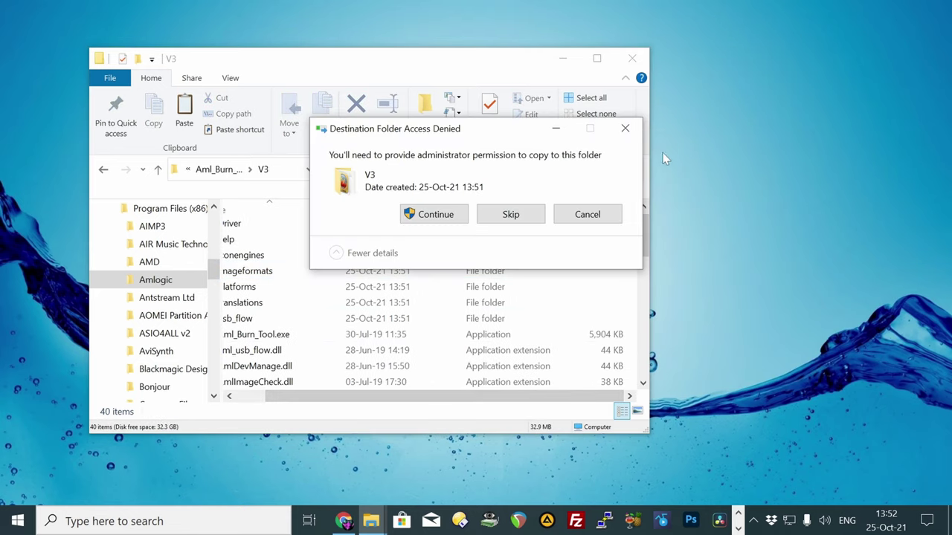
{"action": "left_click", "coordinate": [431, 216]}
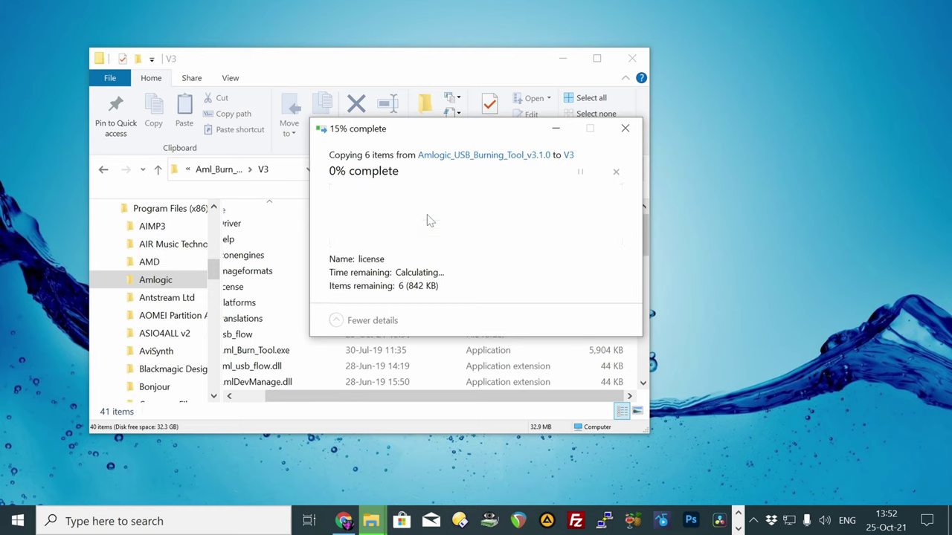
{"action": "scroll", "coordinate": [308, 397], "scroll_direction": "left", "scroll_amount": 1}
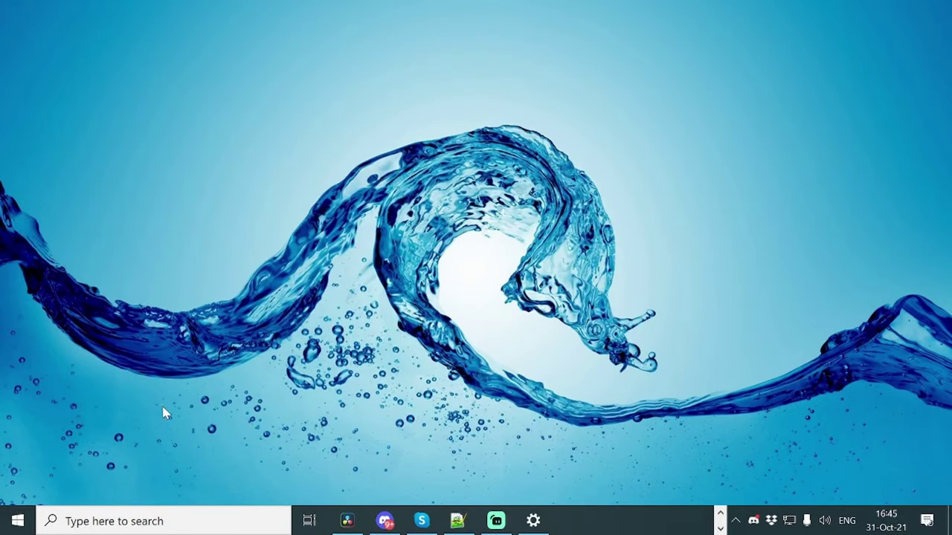
Step: Restart the computer
{"action": "left_click", "coordinate": [20, 519]}
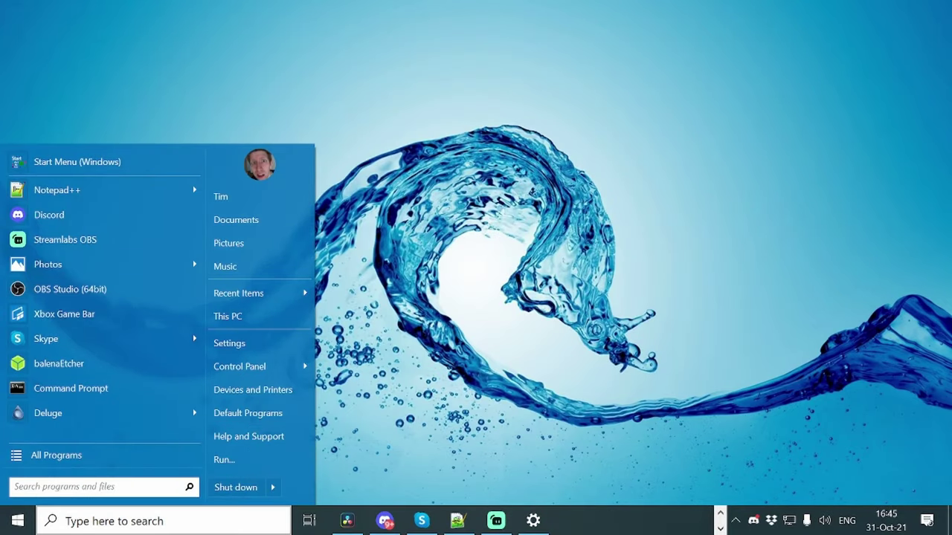
{"action": "mouse_move", "coordinate": [275, 495]}
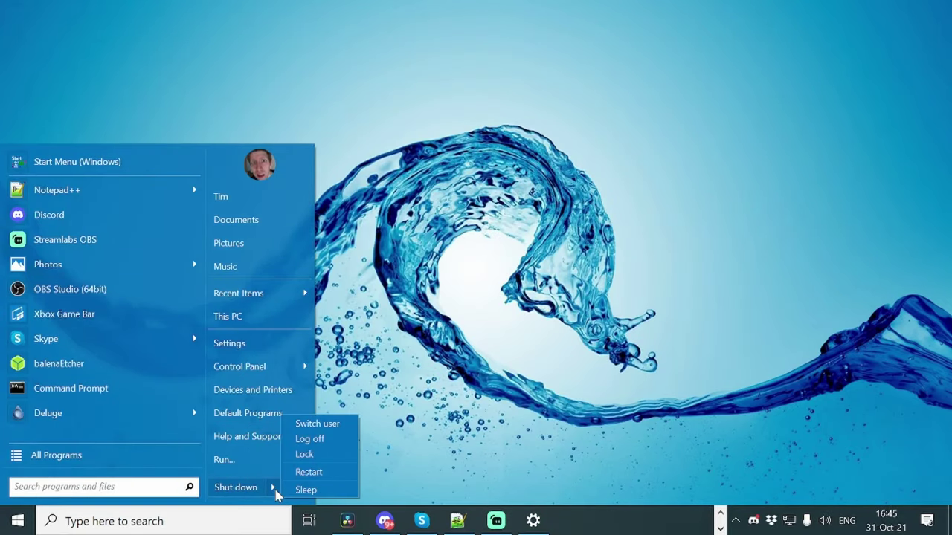
{"action": "left_click", "coordinate": [325, 470]}
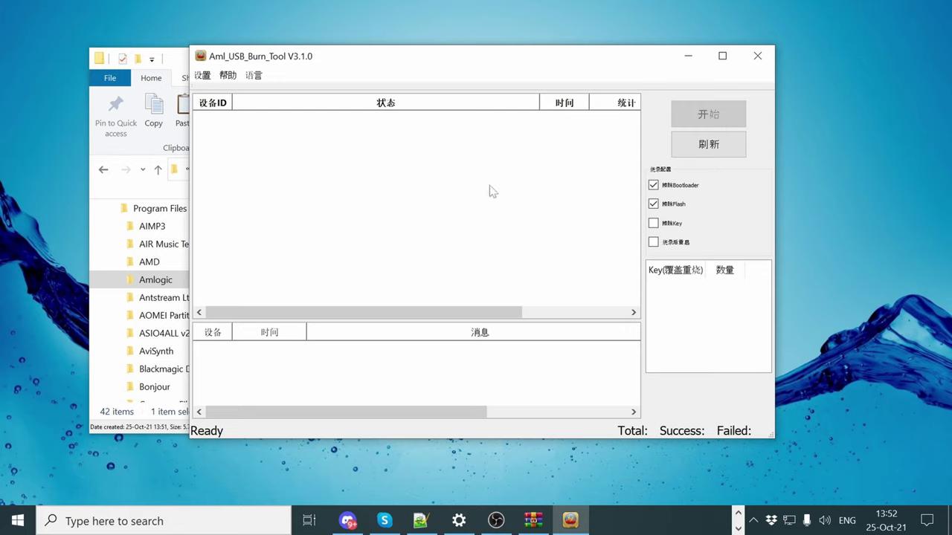
Step: Switch the Aml_USB_Burn_Tool V3.1.0 interface language to English, acknowledge the notice and close the tool
{"action": "left_click", "coordinate": [252, 77]}
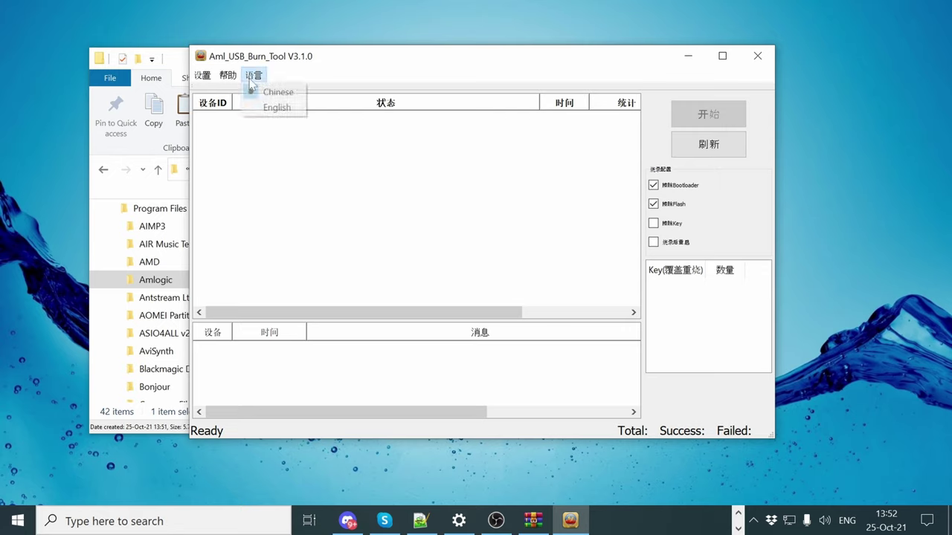
{"action": "left_click", "coordinate": [279, 109]}
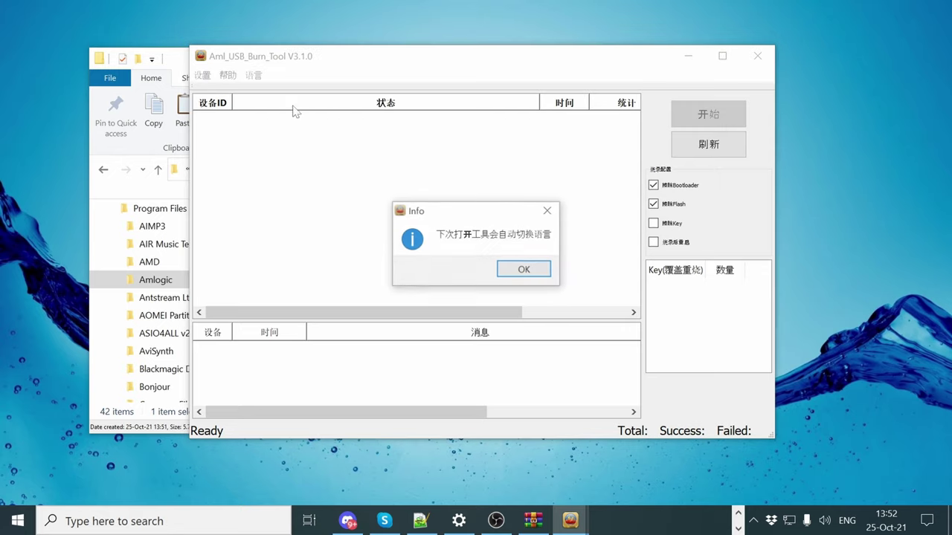
{"action": "left_click", "coordinate": [523, 270]}
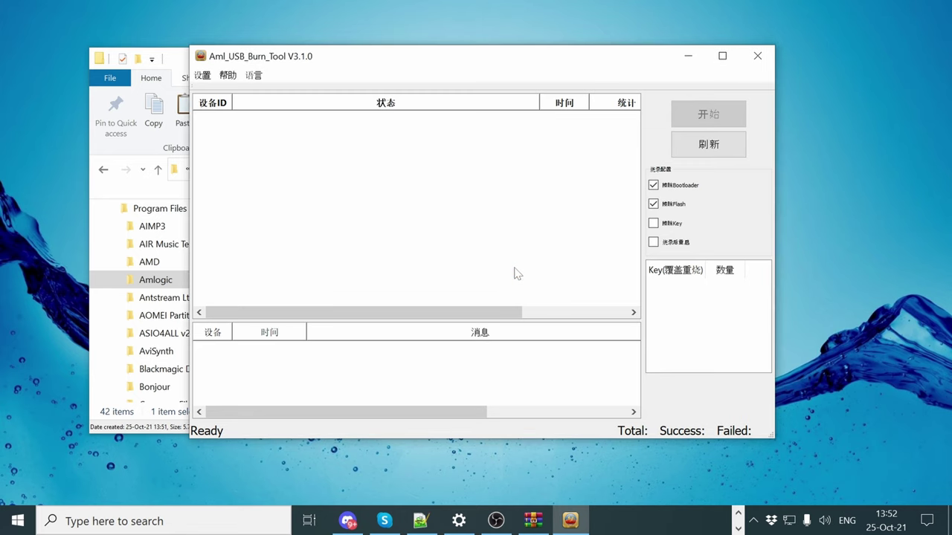
{"action": "left_click", "coordinate": [752, 66]}
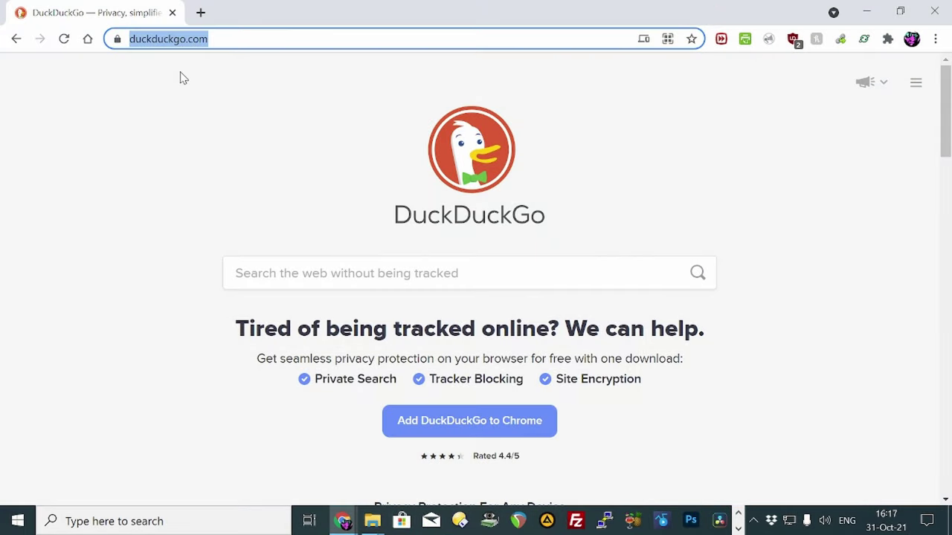
Step: In the web browser, download pg3d-hax.uk/downloads/hk1/amlogicburning2233.zip and save it in the Downloads folder
{"action": "key", "text": "ctrl+v"}
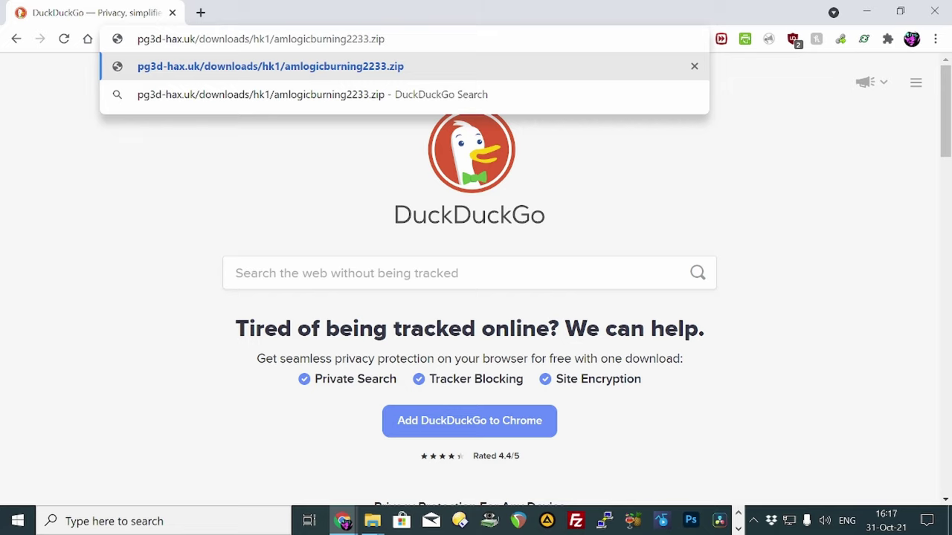
{"action": "key", "text": "Return"}
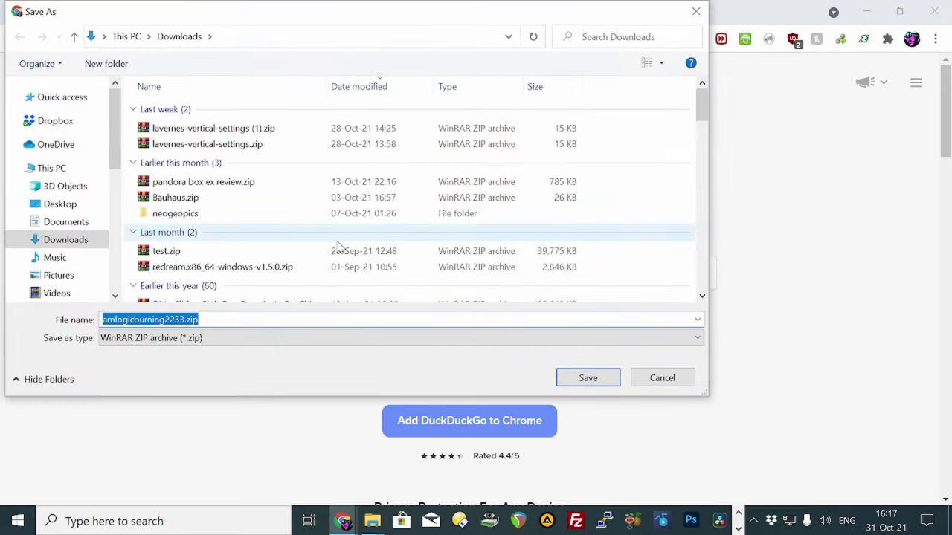
{"action": "left_click", "coordinate": [605, 379]}
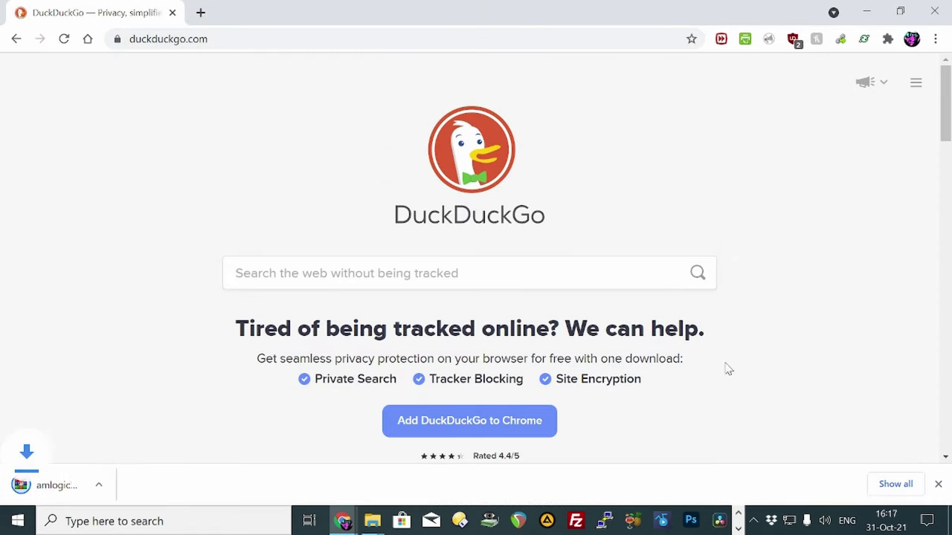
Step: Open the downloaded amlogicburning2233.zip and run V2_setup_v2.2.3.3.exe with English as the setup language
{"action": "left_click", "coordinate": [89, 492]}
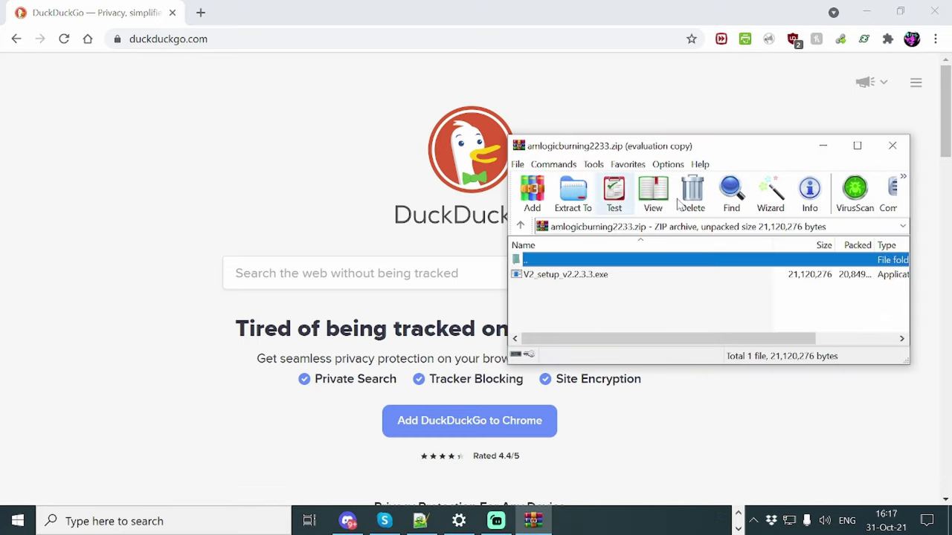
{"action": "double_click", "coordinate": [583, 277]}
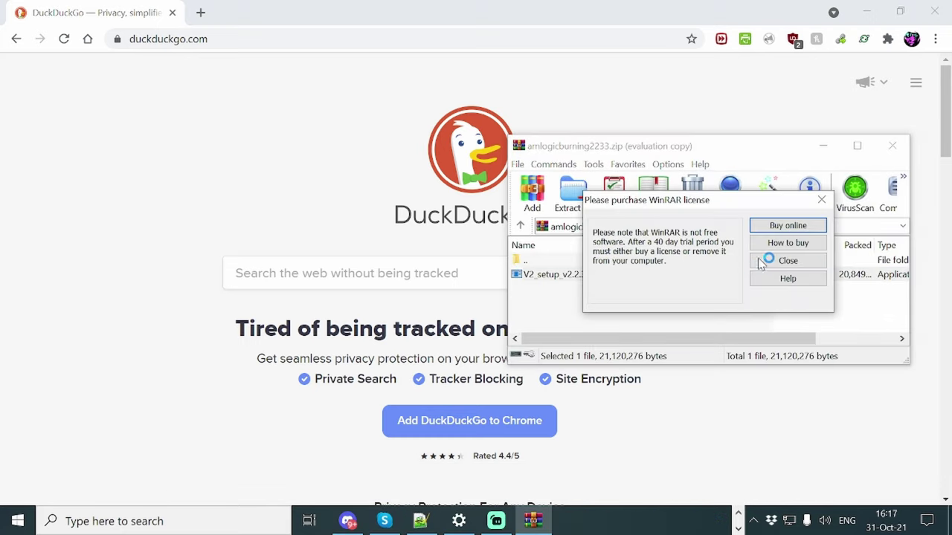
{"action": "left_click", "coordinate": [762, 259]}
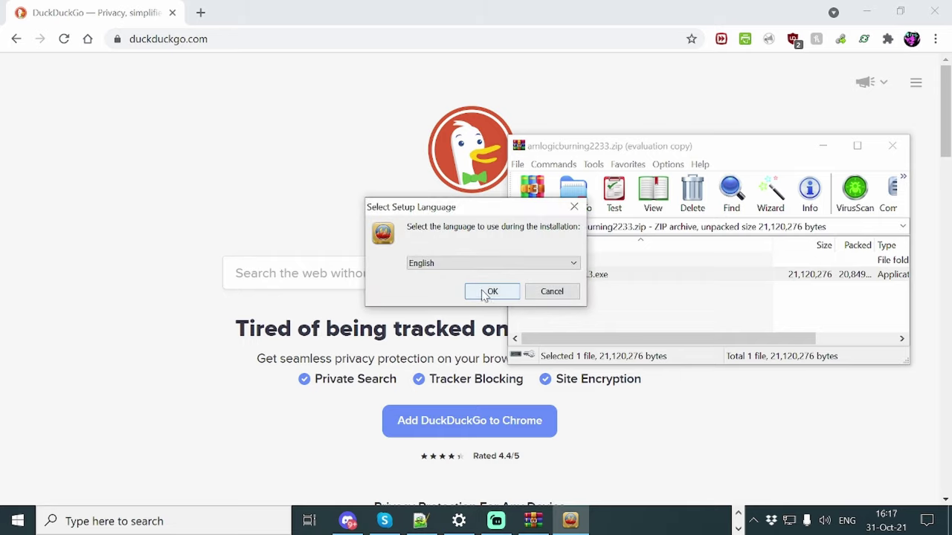
{"action": "left_click", "coordinate": [485, 292]}
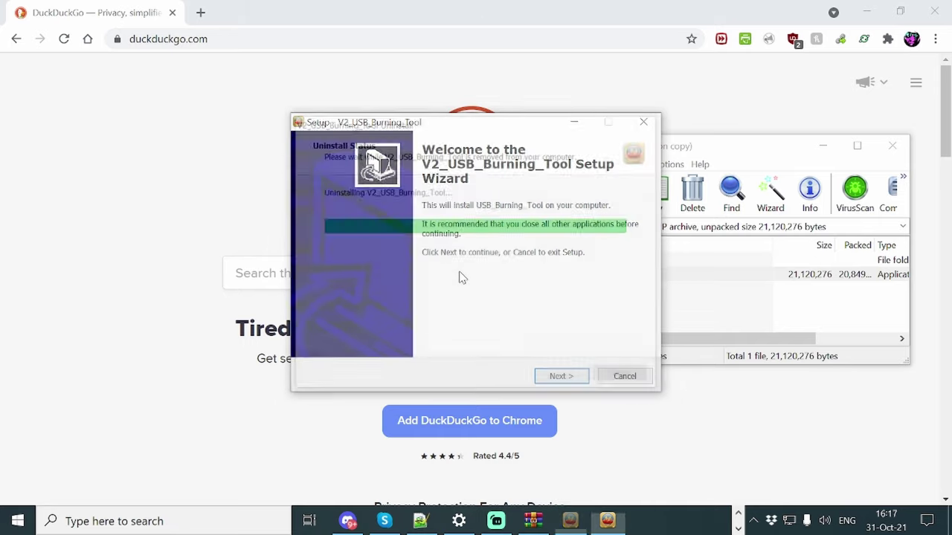
Step: Install V2_USB_Burning_Tool into C:\Amlogic\Aml_Burn_Tool\V2 with the Amlogic\Aml_Burn_Tool\V2 Start Menu folder and a desktop icon
{"action": "left_click", "coordinate": [562, 377]}
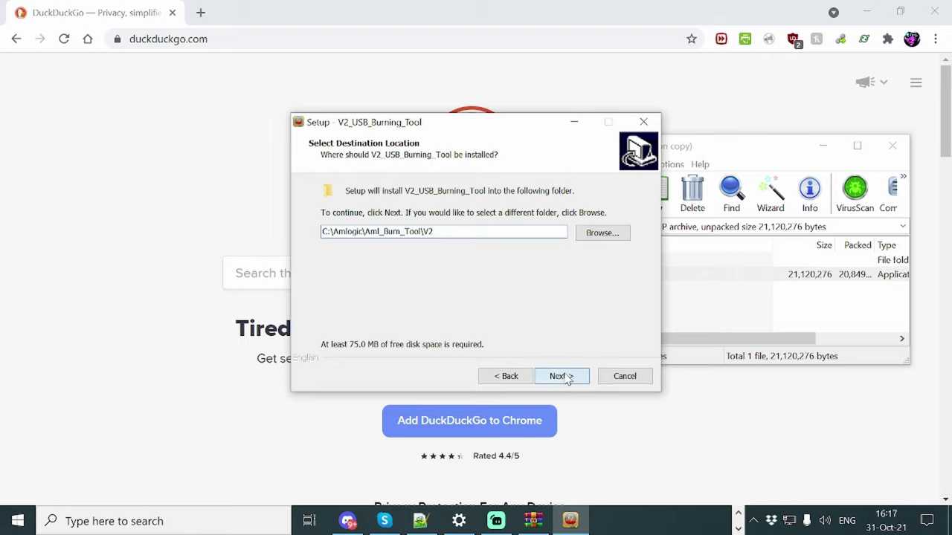
{"action": "left_click", "coordinate": [561, 376]}
{"action": "left_click", "coordinate": [531, 326]}
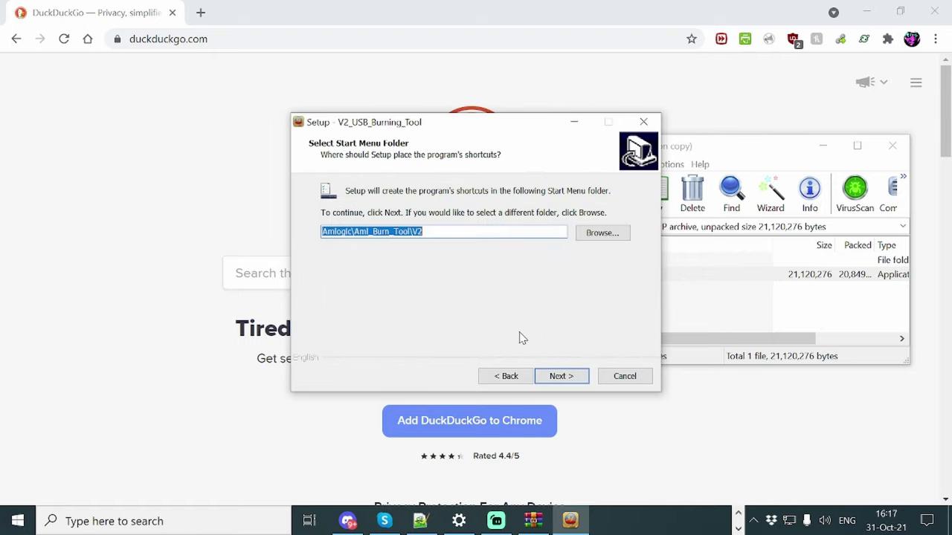
{"action": "left_click", "coordinate": [567, 377]}
{"action": "left_click", "coordinate": [568, 378]}
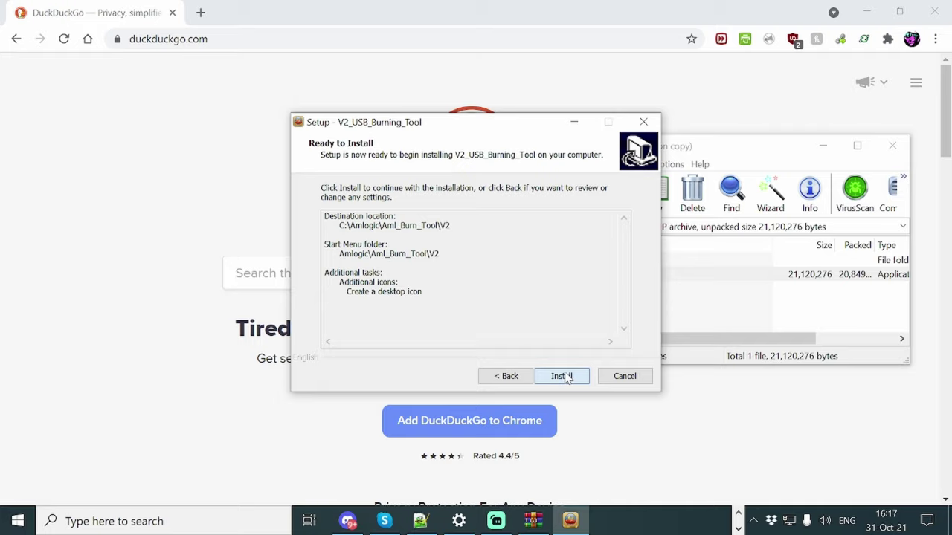
{"action": "left_click", "coordinate": [562, 377]}
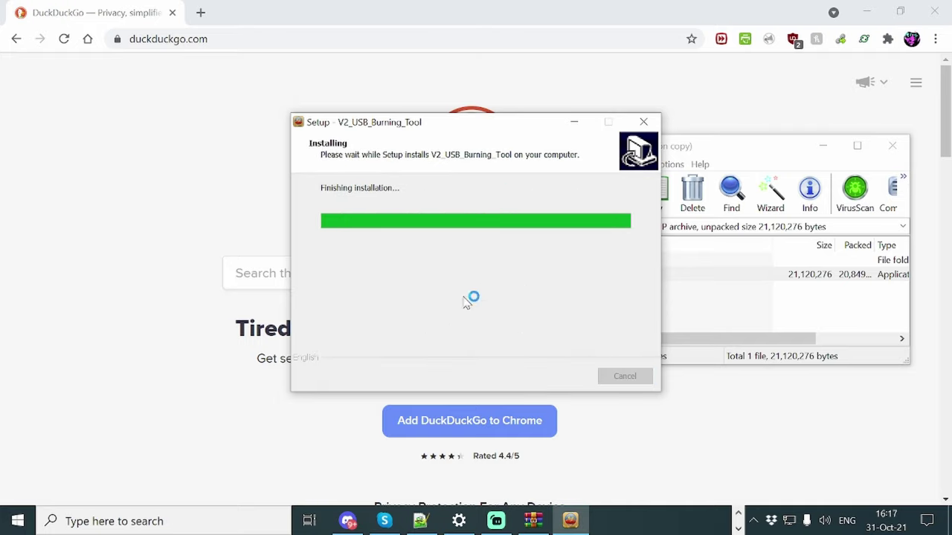
Step: Complete the device driver installation, finish the setup with USB_Burning_Tool launched, and close the tool
{"action": "left_click", "coordinate": [390, 386]}
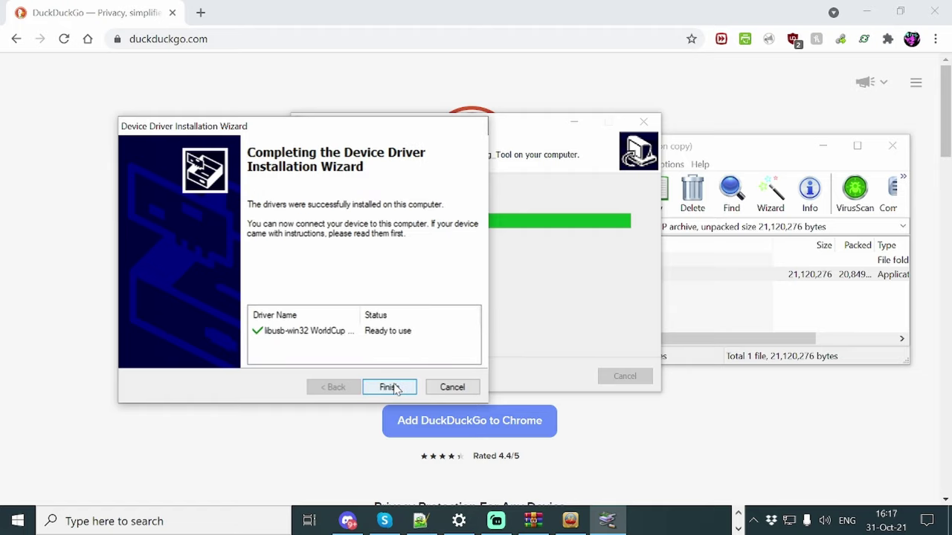
{"action": "left_click", "coordinate": [389, 388]}
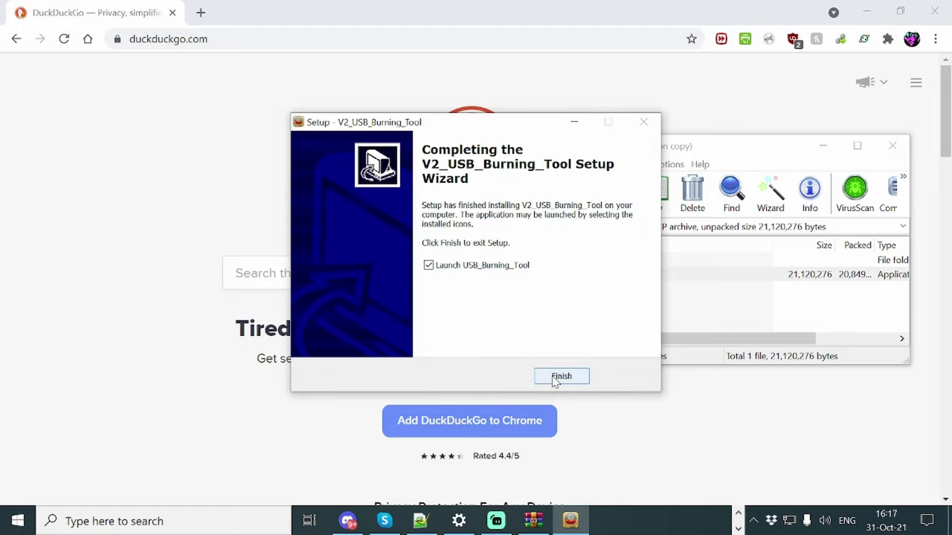
{"action": "left_click", "coordinate": [556, 378]}
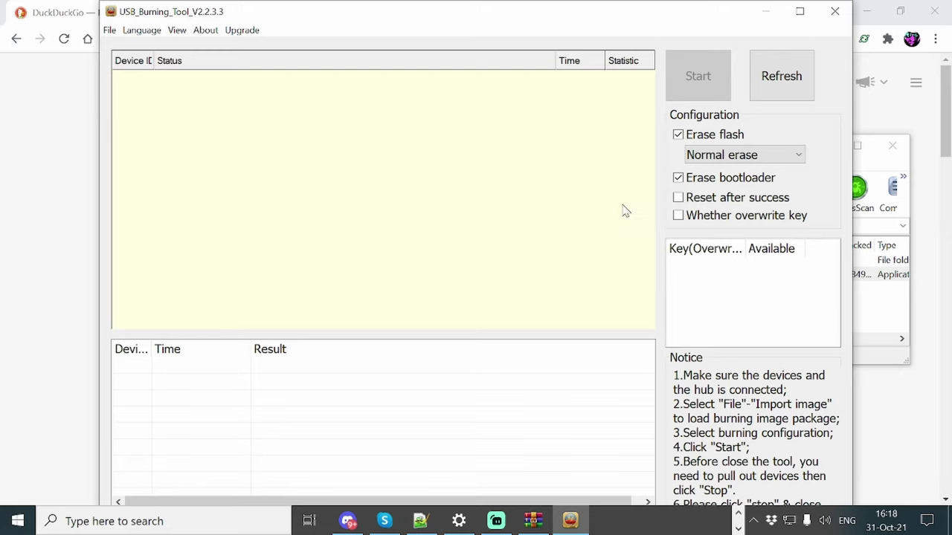
{"action": "left_click", "coordinate": [836, 12]}
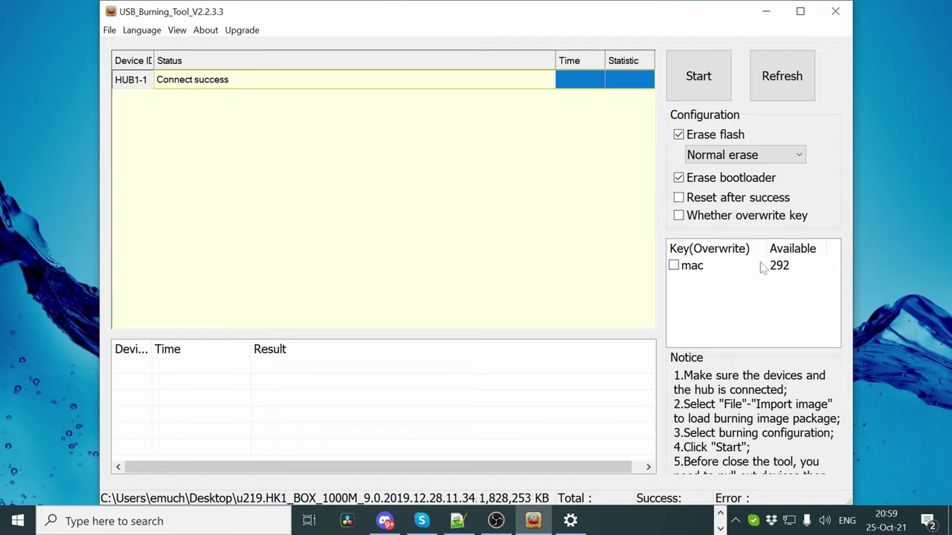
Step: With the box connected, import the burn image u219.HK1_BOX_1000M_9.0.2019.12.28.11.34.img from the Desktop into USB_Burning_Tool V2.2.3.3
{"action": "left_click", "coordinate": [110, 31]}
{"action": "left_click", "coordinate": [123, 47]}
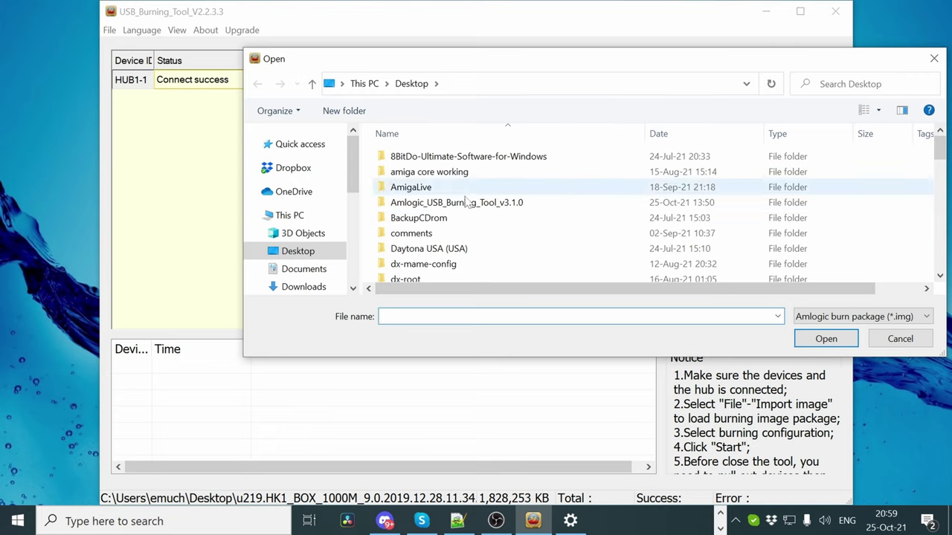
{"action": "scroll", "coordinate": [467, 203], "scroll_direction": "down", "scroll_amount": 10}
{"action": "left_click", "coordinate": [452, 260]}
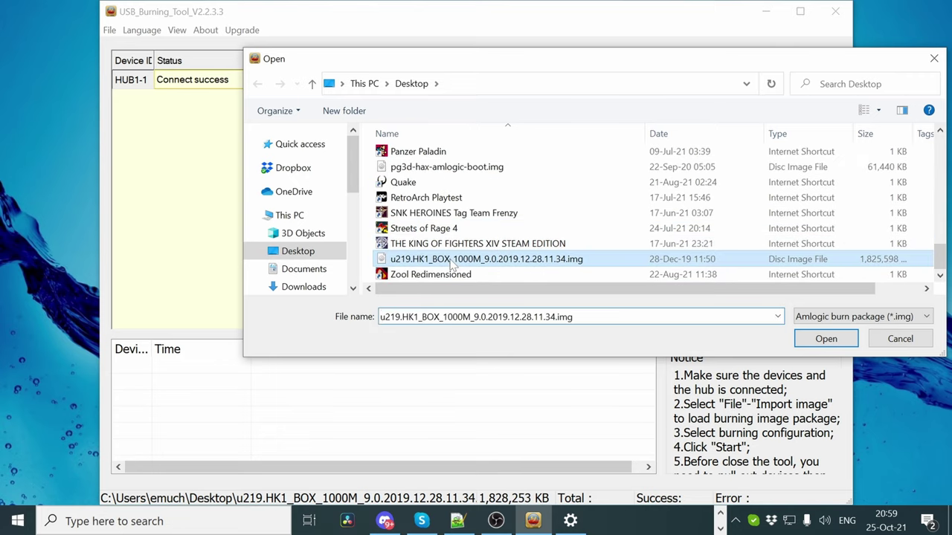
{"action": "left_click", "coordinate": [814, 338]}
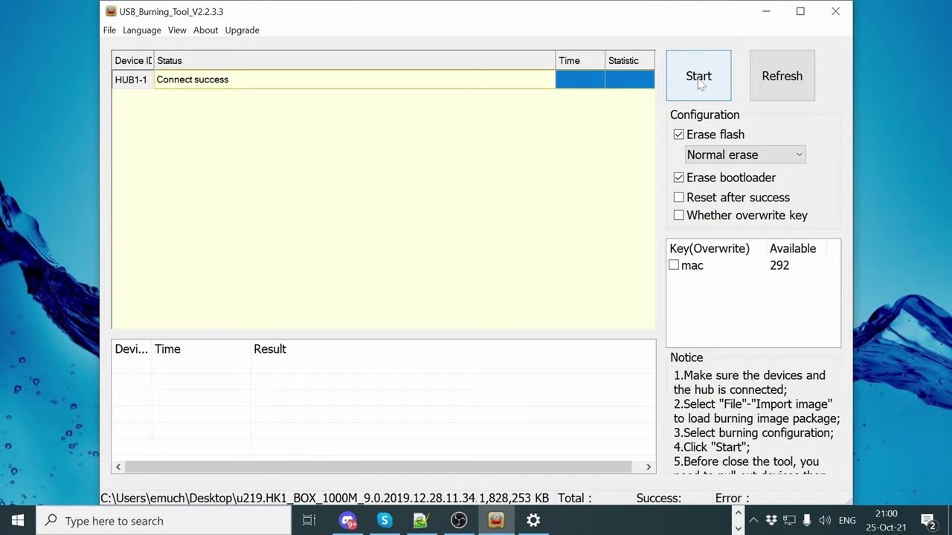
Step: Burn the imported image to the connected box with normal flash erase and bootloader erase, then stop the tool once burning completes
{"action": "left_click", "coordinate": [699, 85]}
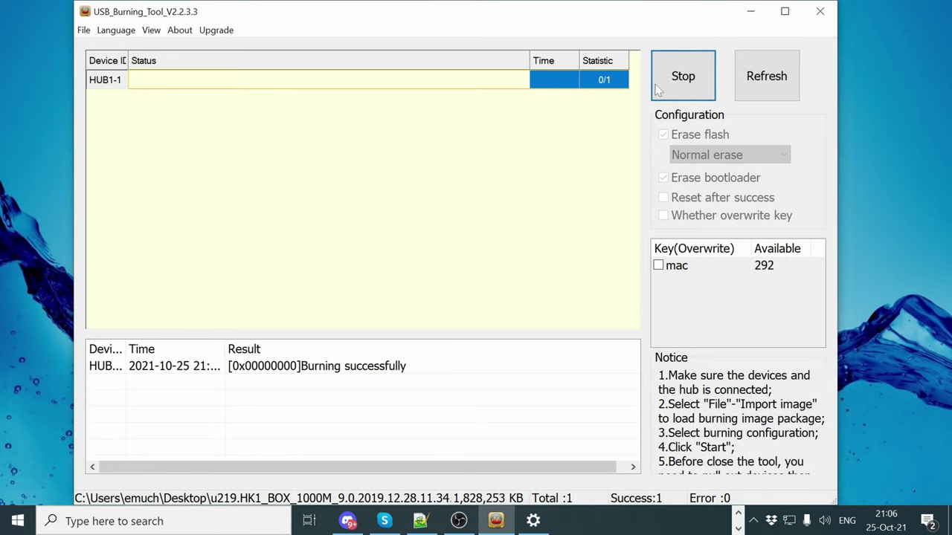
{"action": "left_click", "coordinate": [678, 87]}
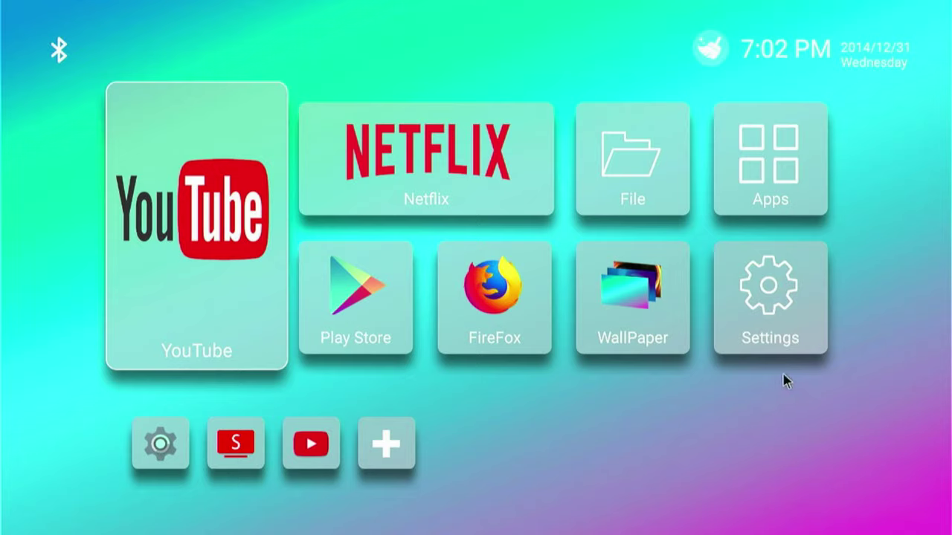
Step: On the Android box, open the About information under Device Preferences in Settings
{"action": "left_click", "coordinate": [761, 286]}
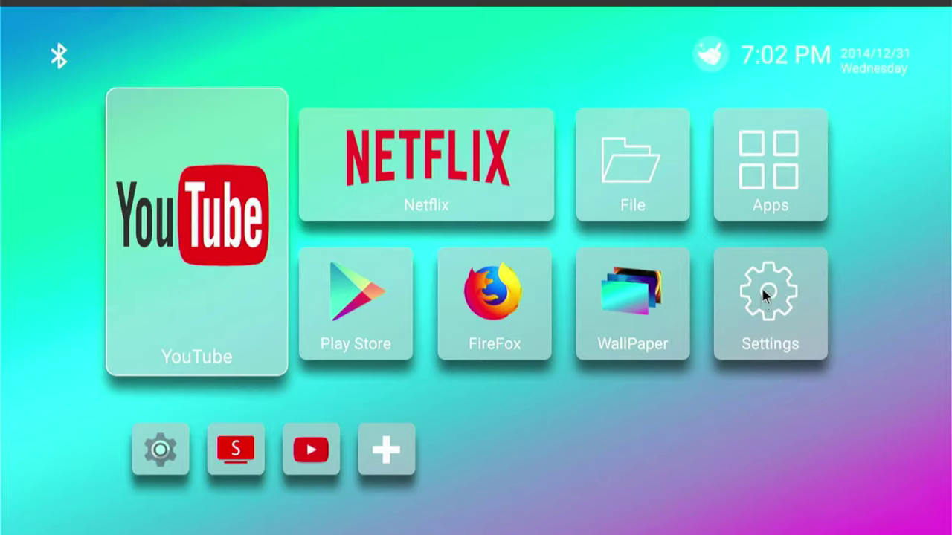
{"action": "key", "text": "Down"}
{"action": "key", "text": "Down"}
{"action": "key", "text": "Down"}
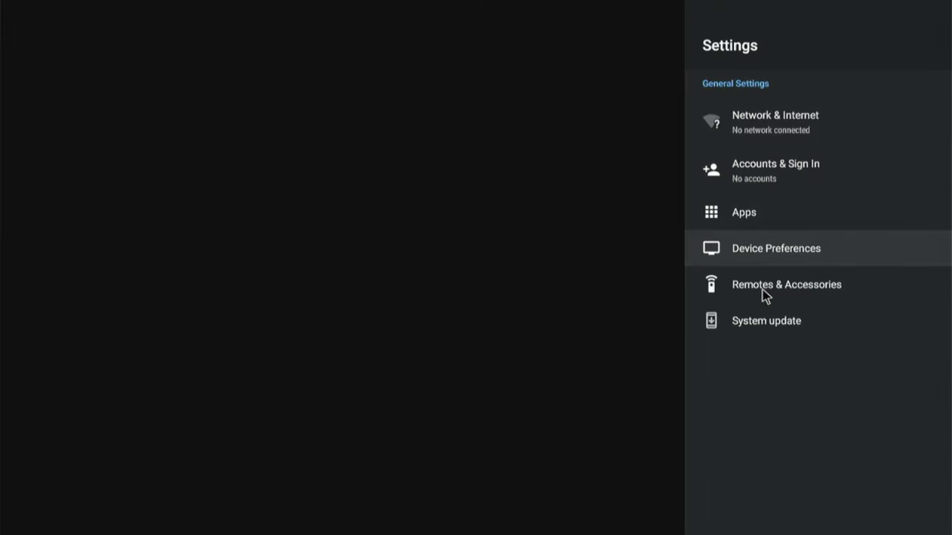
{"action": "key", "text": "Return"}
{"action": "key", "text": "Down"}
{"action": "key", "text": "Down"}
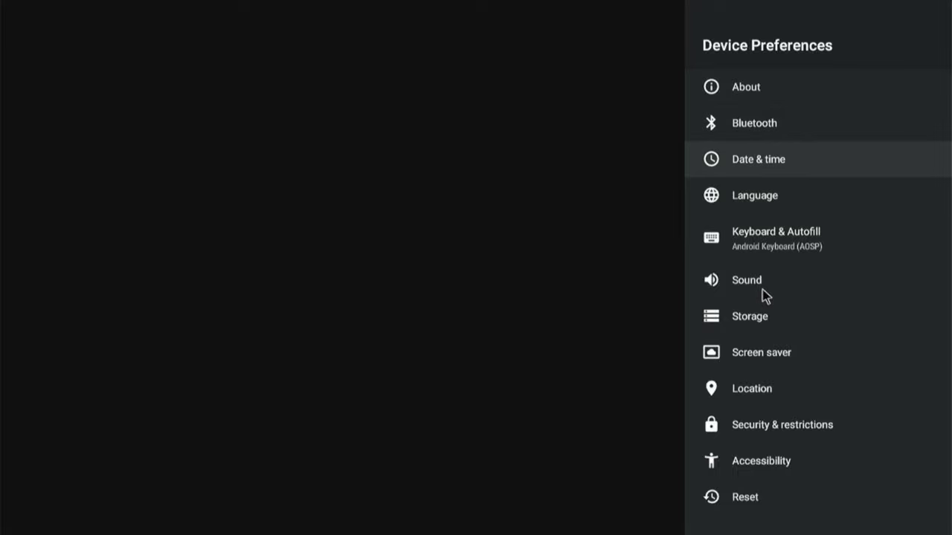
{"action": "key", "text": "Up"}
{"action": "key", "text": "Up"}
{"action": "key", "text": "Return"}
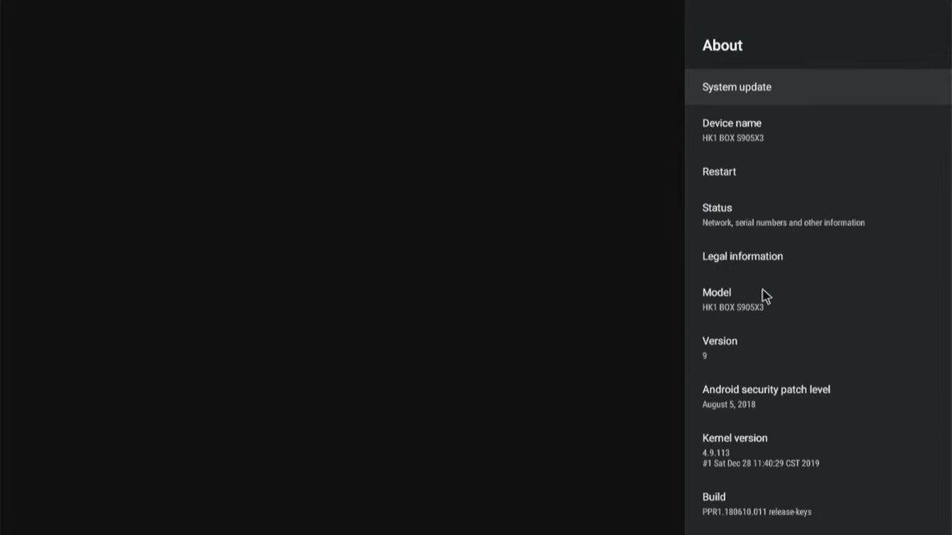
Step: Examine the device information on the About page down to the Build entry
{"action": "key", "text": "Down"}
{"action": "key", "text": "Down"}
{"action": "key", "text": "Down"}
{"action": "key", "text": "Down"}
{"action": "key", "text": "Down"}
{"action": "key", "text": "Down"}
{"action": "key", "text": "Down"}
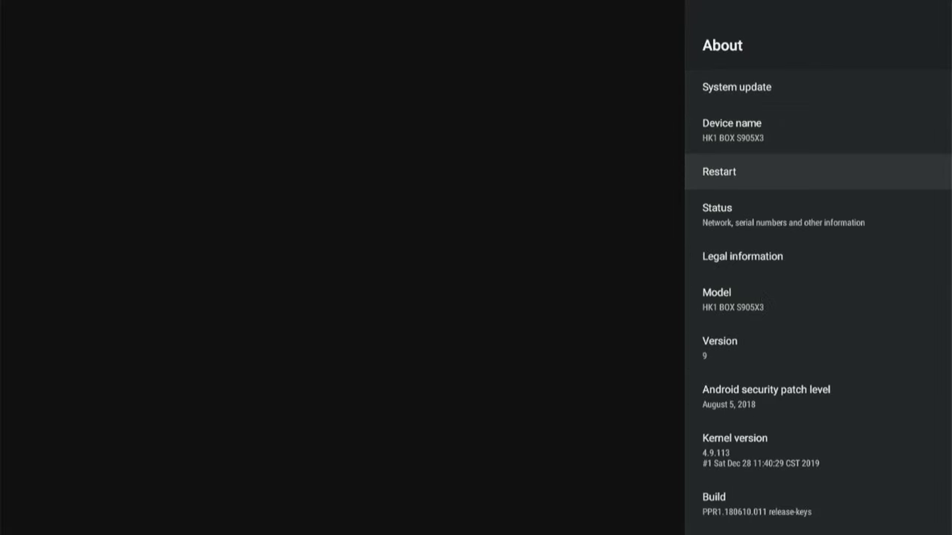
{"action": "key", "text": "Down"}
{"action": "key", "text": "Down"}
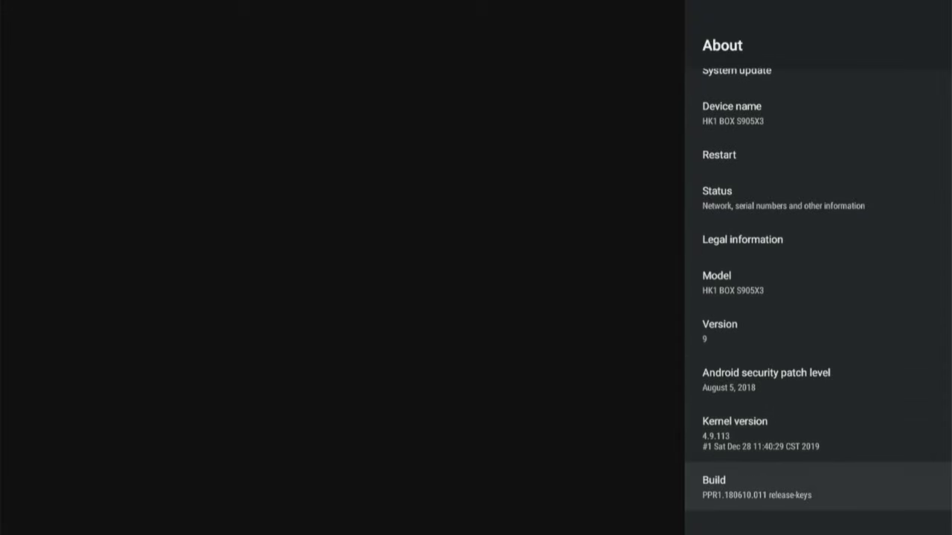